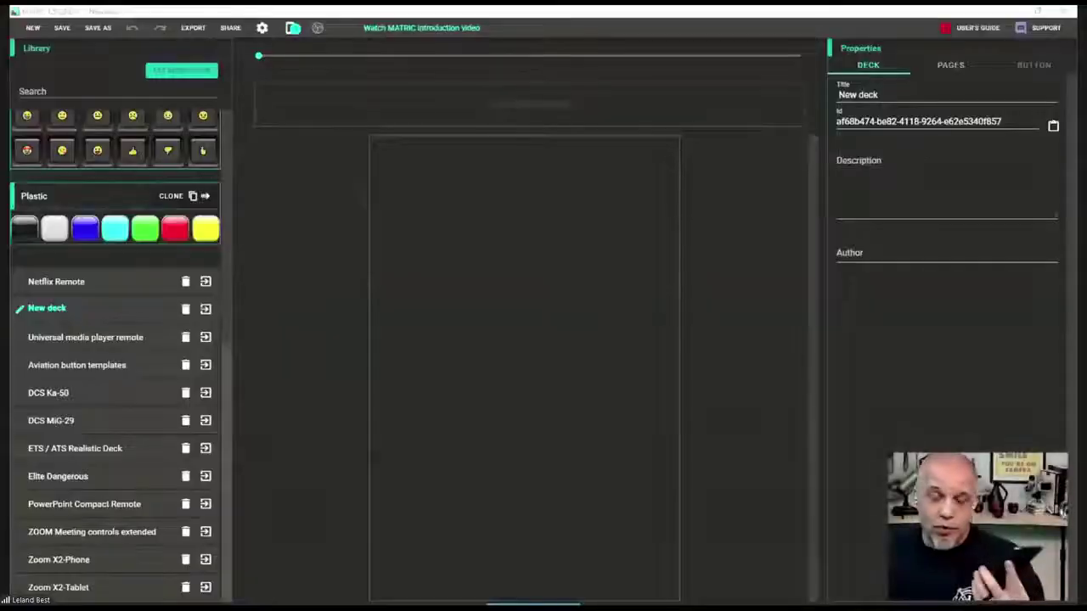
Browse the library's button sets and preview the Universal media player remote and Netflix Remote decks
{"action": "scroll", "coordinate": [105, 111], "scroll_direction": "up", "scroll_amount": 5}
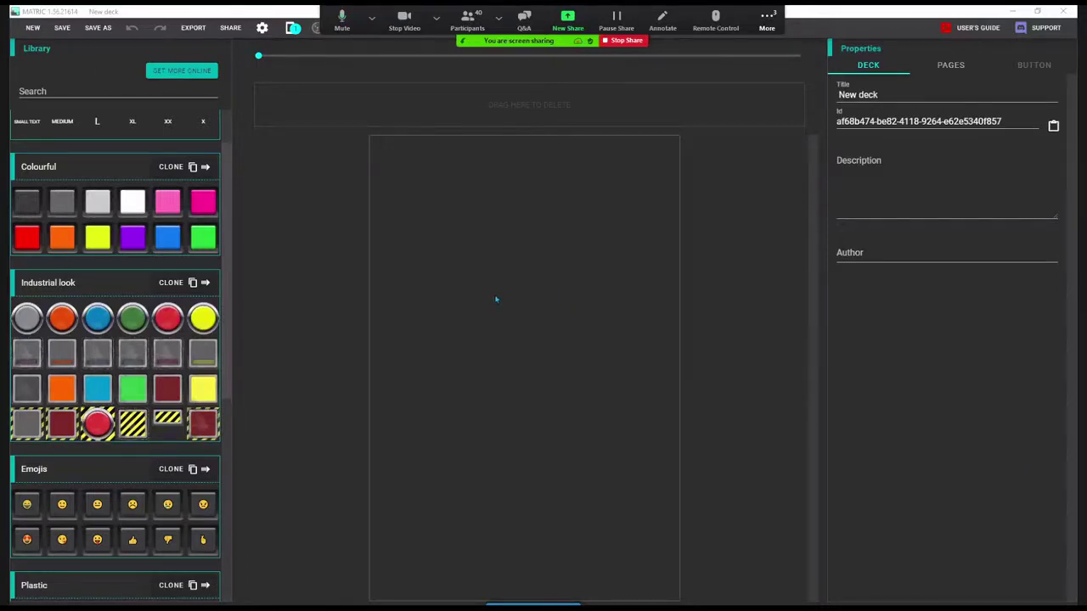
{"action": "scroll", "coordinate": [113, 348], "scroll_direction": "down", "scroll_amount": 6}
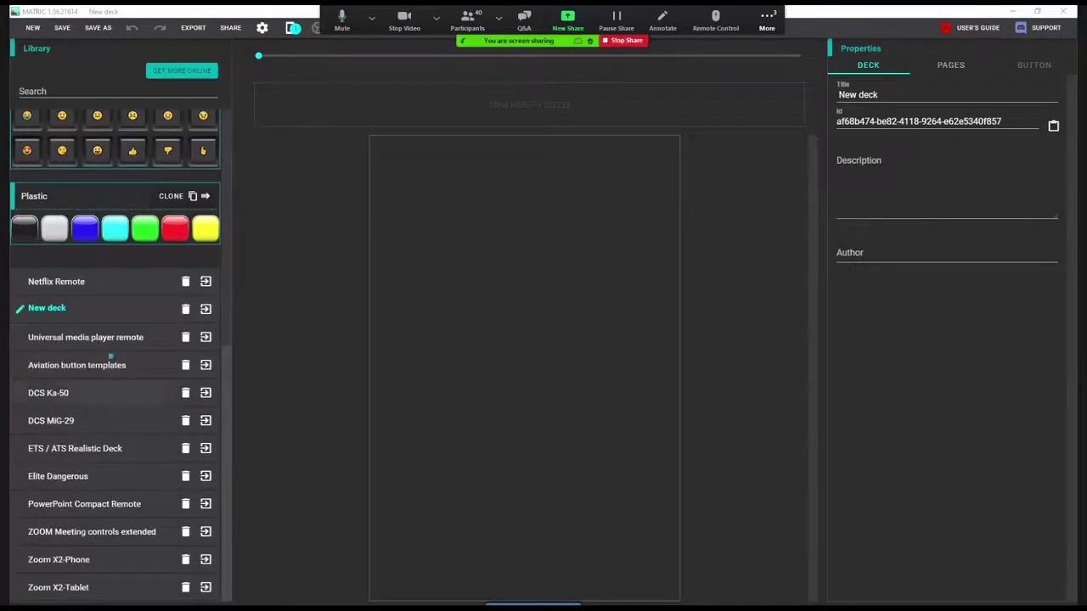
{"action": "left_click", "coordinate": [113, 340]}
{"action": "scroll", "coordinate": [113, 348], "scroll_direction": "down", "scroll_amount": 5}
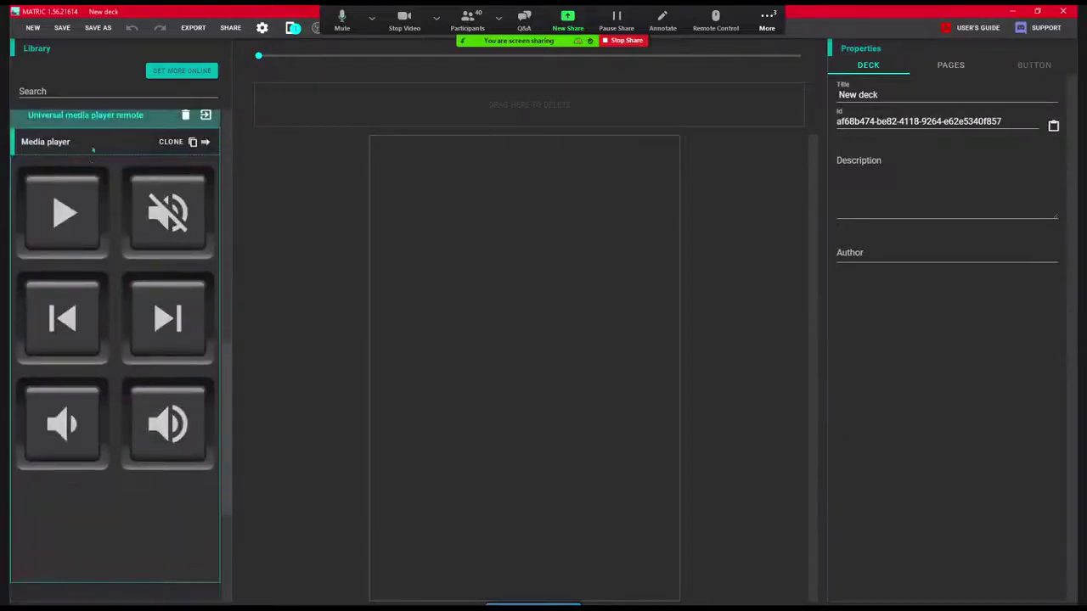
{"action": "scroll", "coordinate": [94, 148], "scroll_direction": "up", "scroll_amount": 5}
{"action": "left_click", "coordinate": [93, 225]}
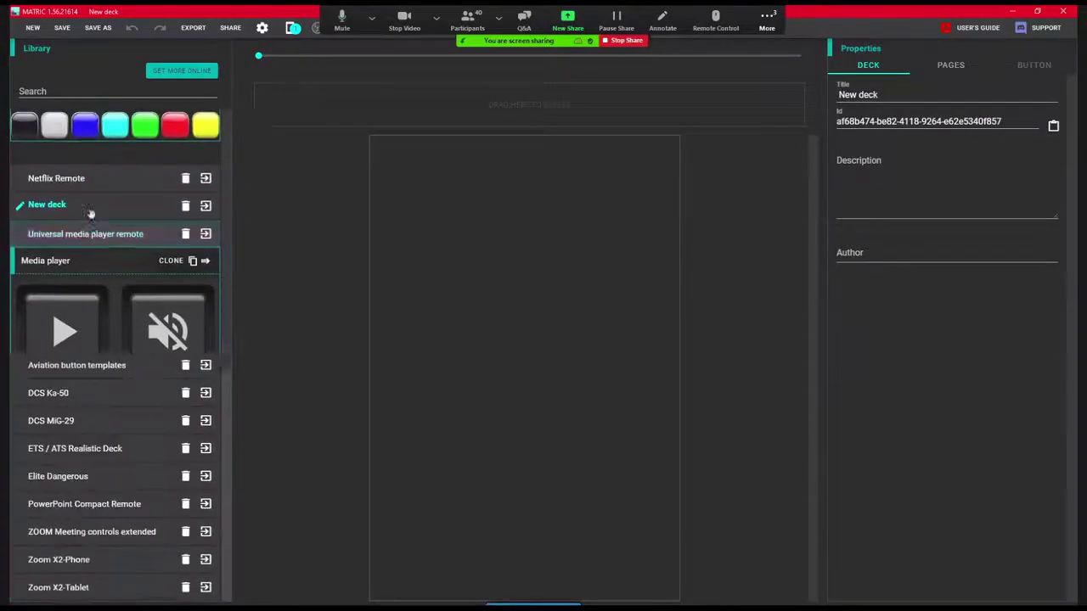
{"action": "left_click", "coordinate": [85, 281]}
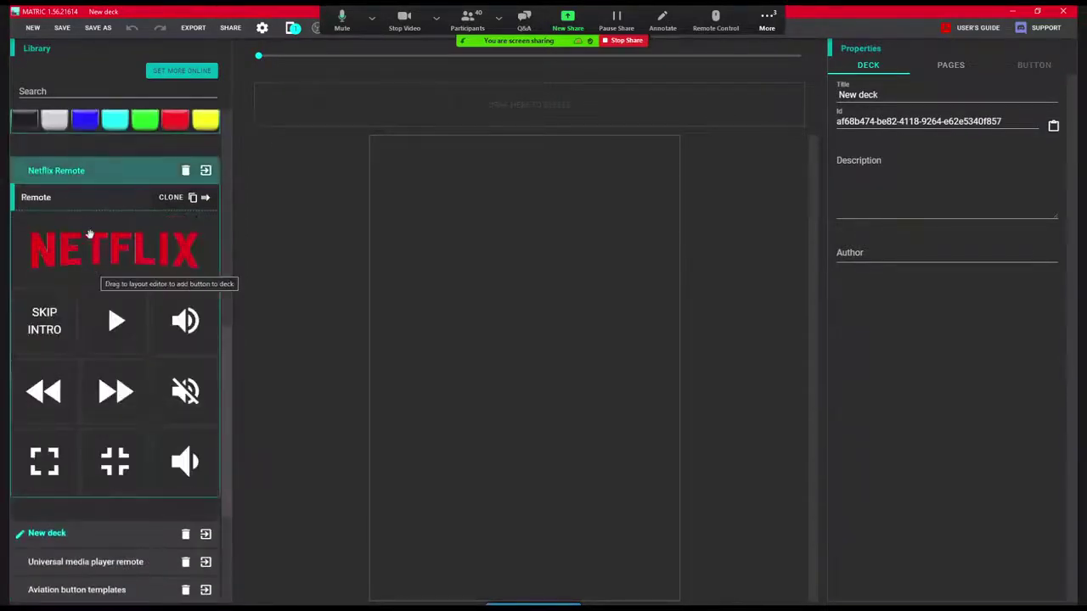
{"action": "left_click", "coordinate": [86, 179]}
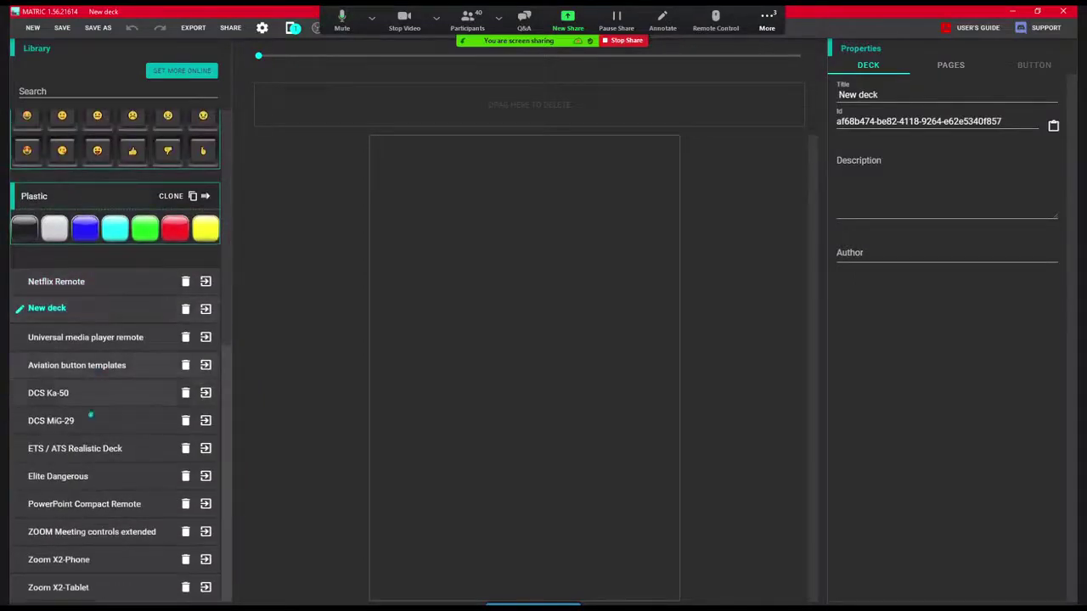
Clone the ZOOM page of the ZOOM Meeting controls extended deck into the new deck
{"action": "left_click", "coordinate": [92, 532]}
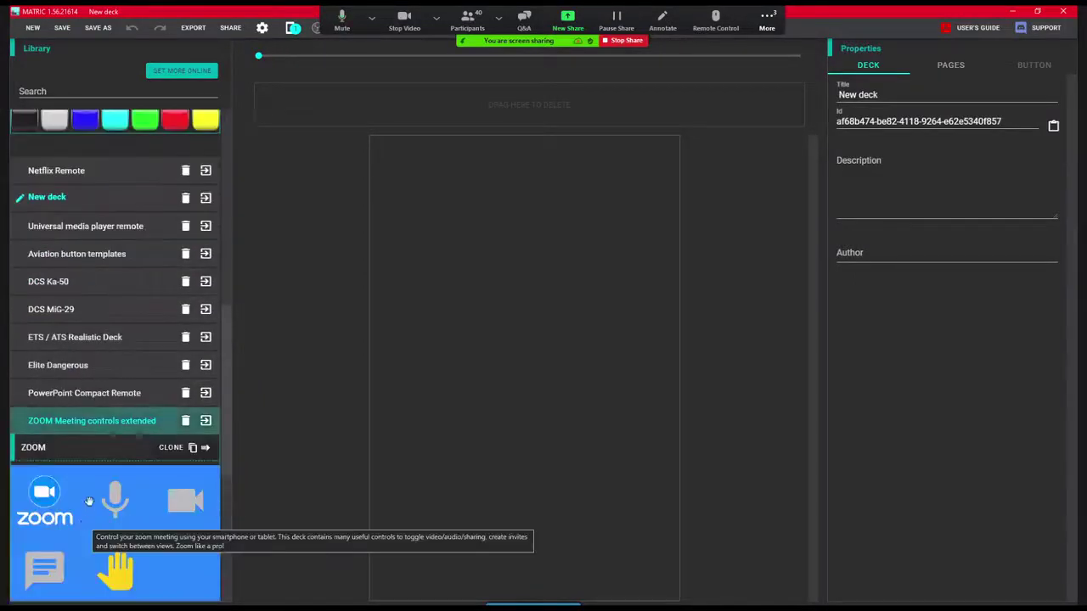
{"action": "scroll", "coordinate": [135, 252], "scroll_direction": "down", "scroll_amount": 4}
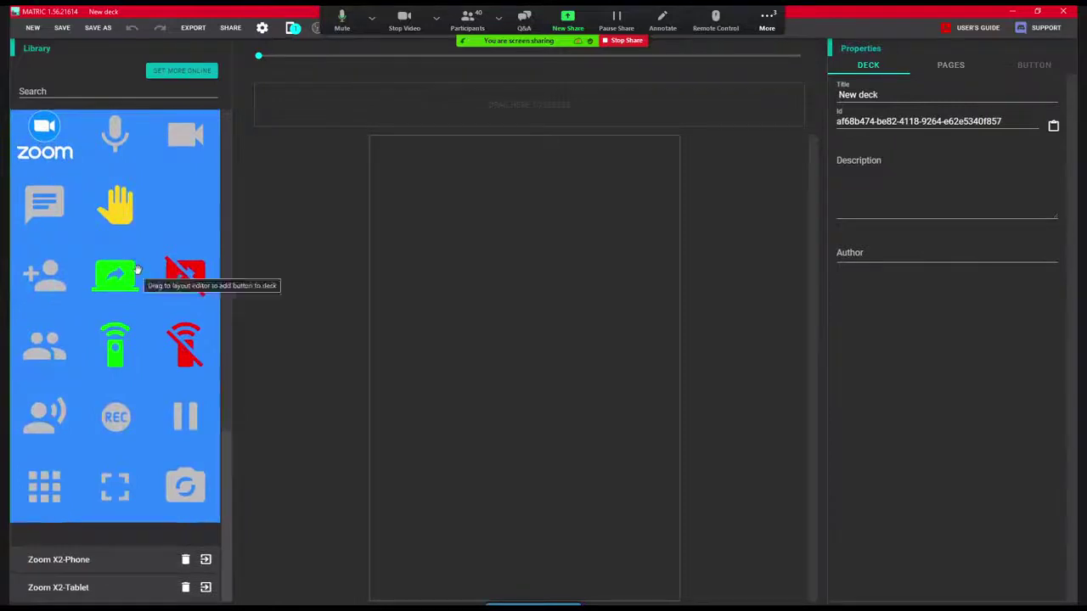
{"action": "scroll", "coordinate": [140, 267], "scroll_direction": "up", "scroll_amount": 1}
{"action": "left_click", "coordinate": [192, 193]}
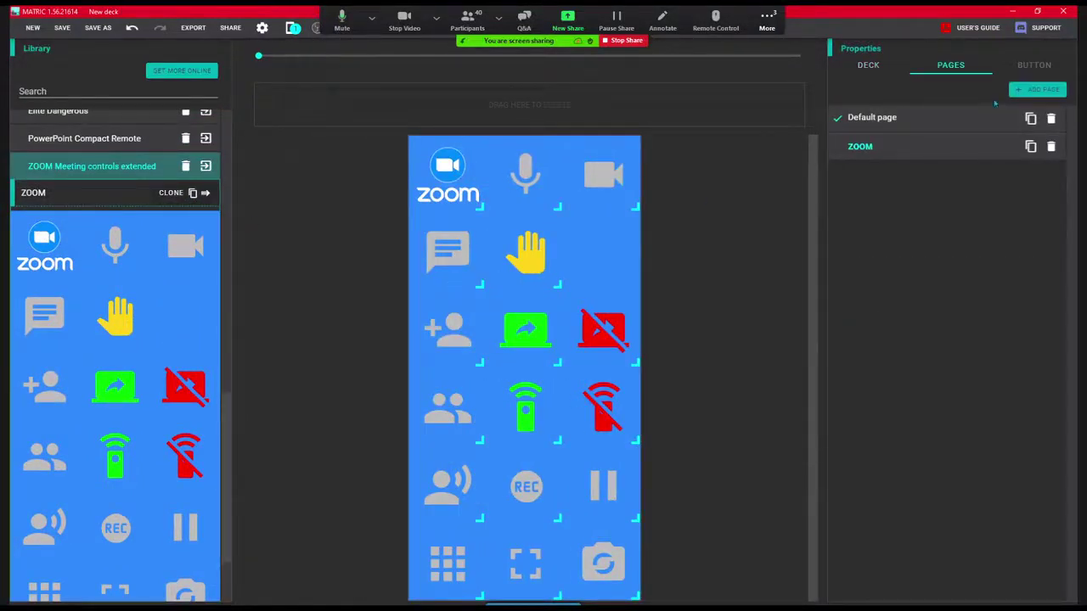
Enable the visual toggle for the yellow raised-hand button on the cloned ZOOM page
{"action": "left_click", "coordinate": [859, 76]}
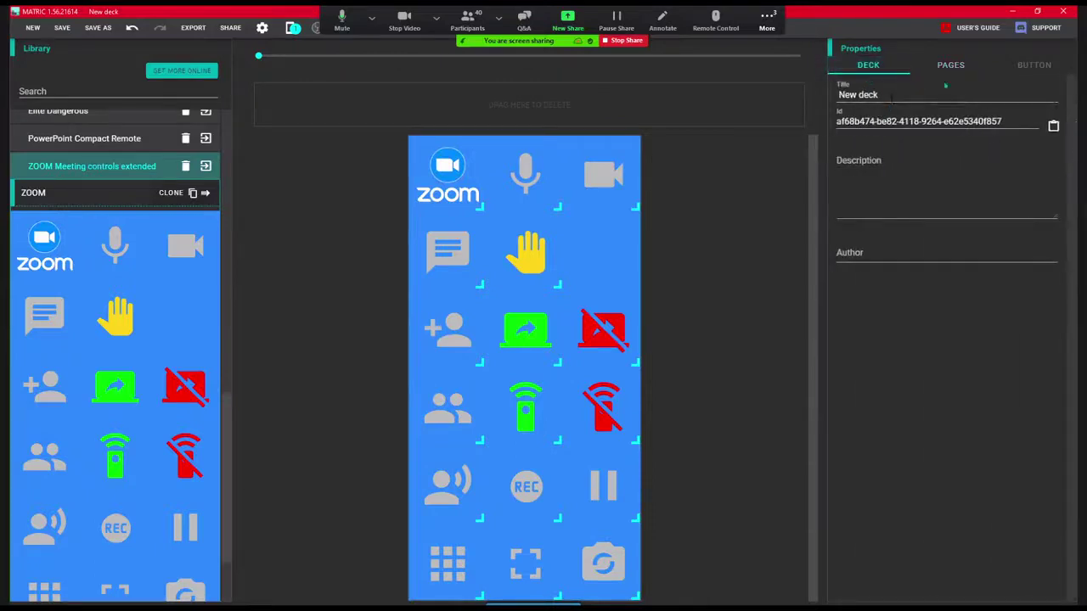
{"action": "left_click", "coordinate": [950, 66]}
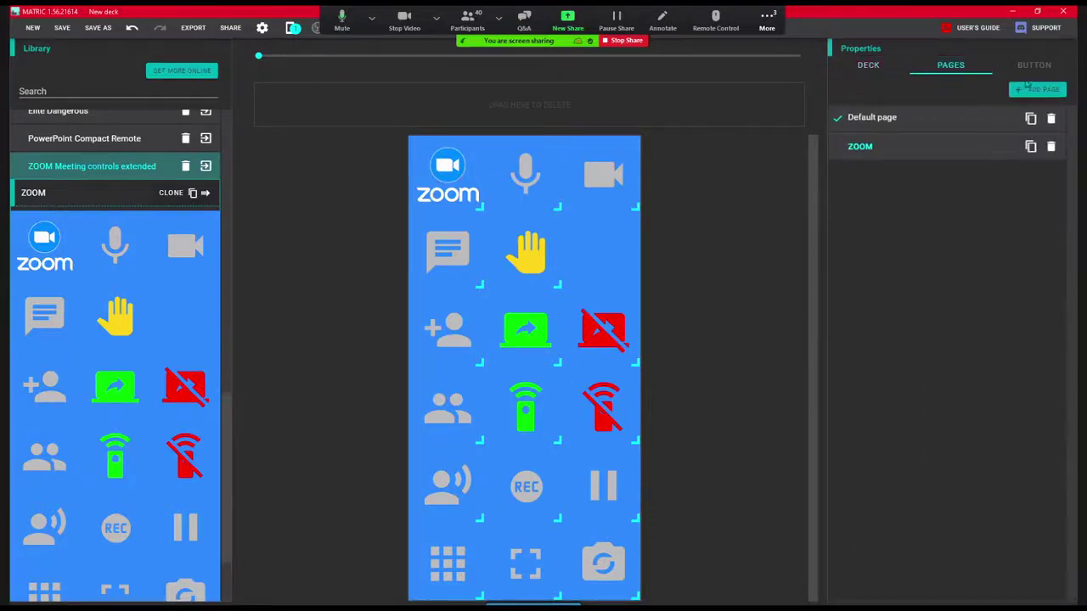
{"action": "left_click", "coordinate": [528, 248]}
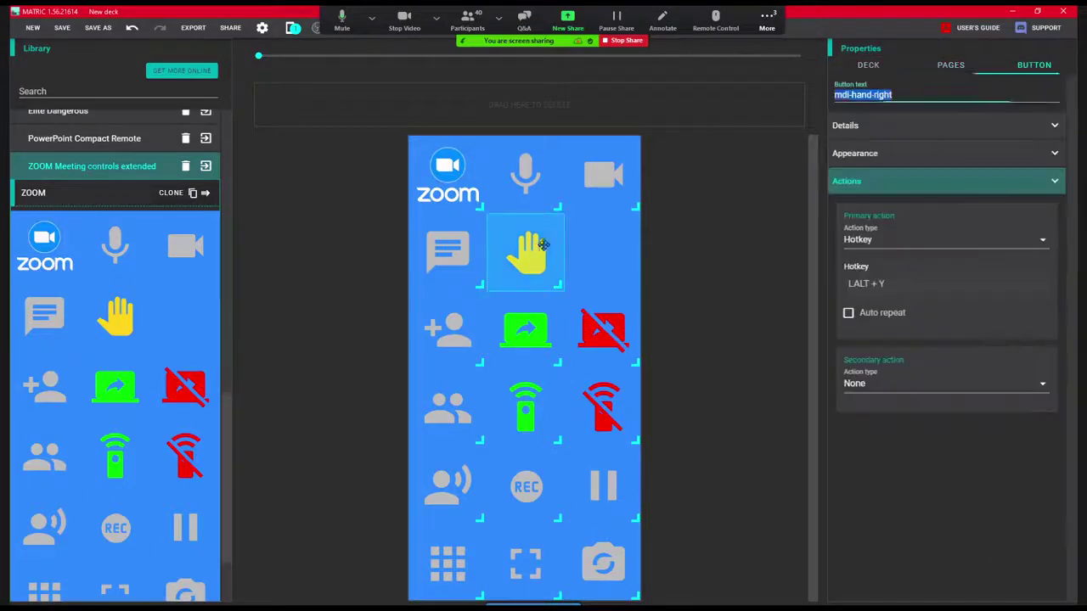
{"action": "left_click", "coordinate": [926, 156]}
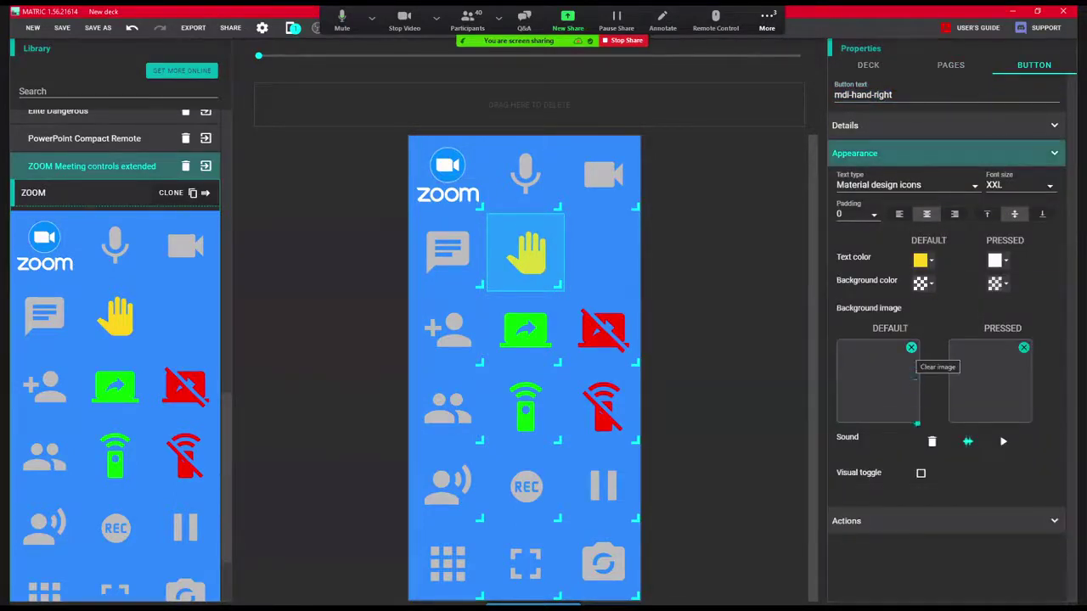
{"action": "left_click", "coordinate": [920, 473]}
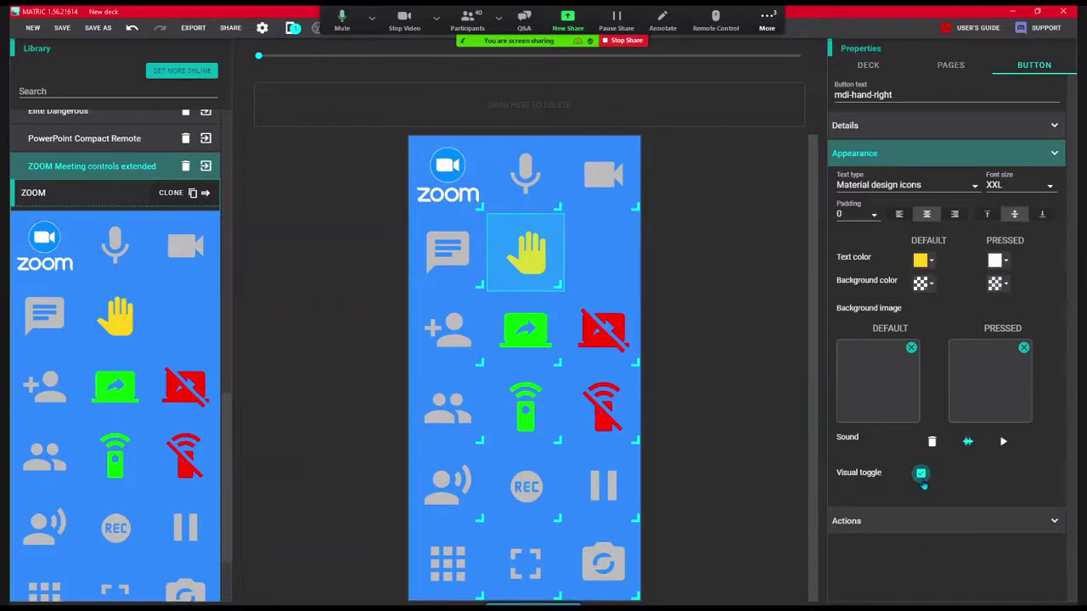
Set the raised-hand button's primary action to Hotkey with the combination LALT + Y
{"action": "left_click", "coordinate": [925, 521]}
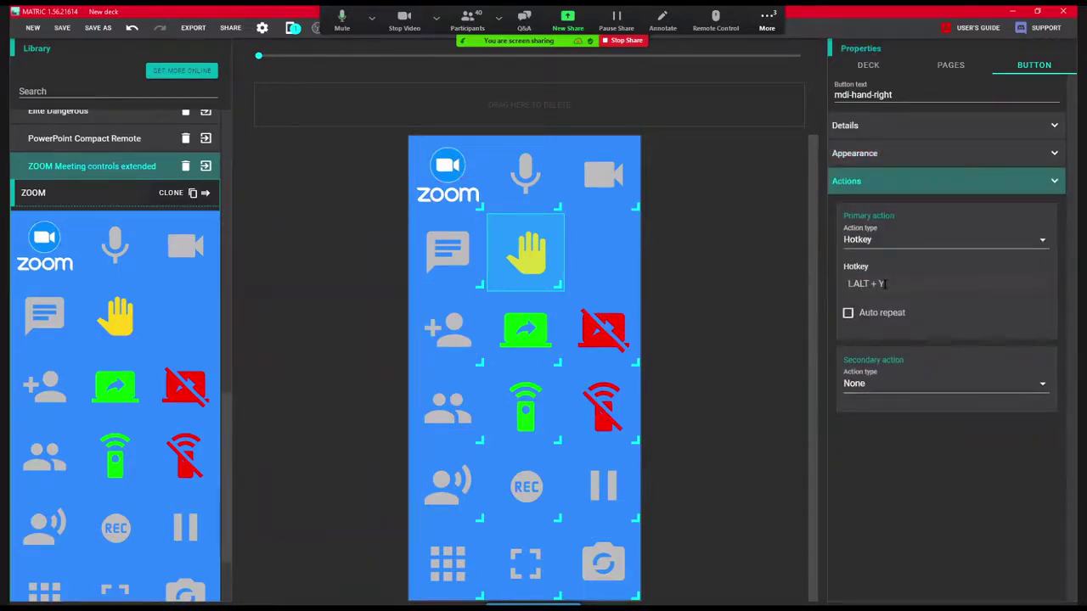
{"action": "left_click", "coordinate": [892, 243]}
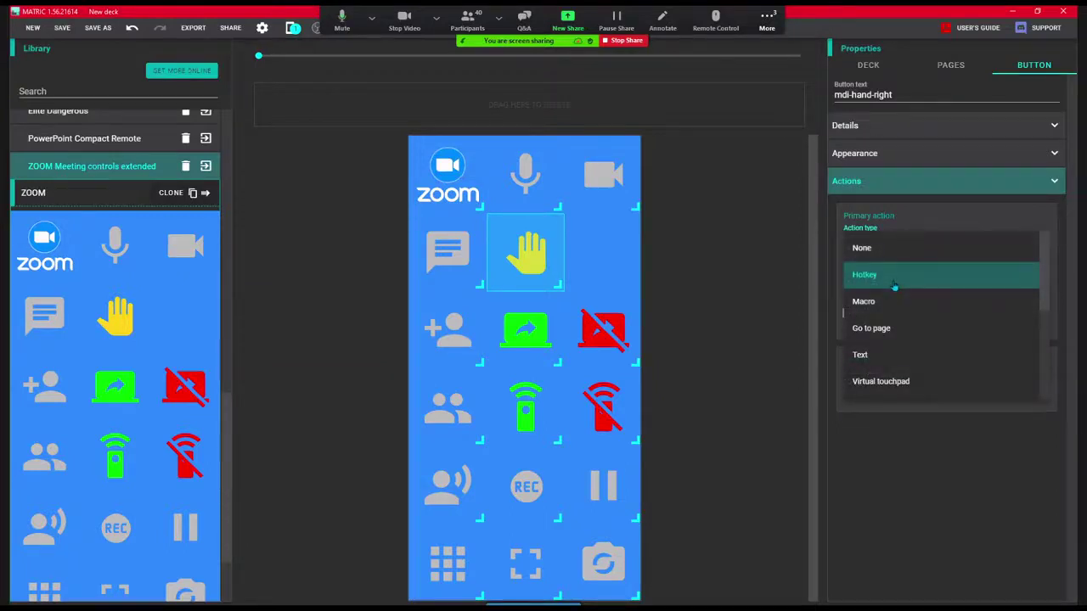
{"action": "left_click", "coordinate": [893, 250]}
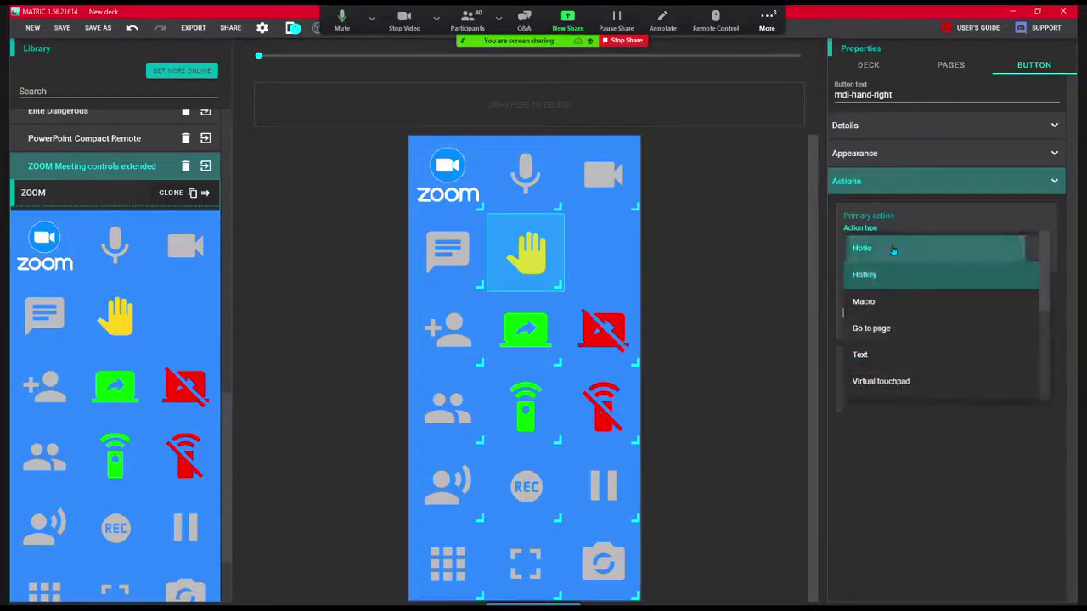
{"action": "left_click", "coordinate": [894, 240]}
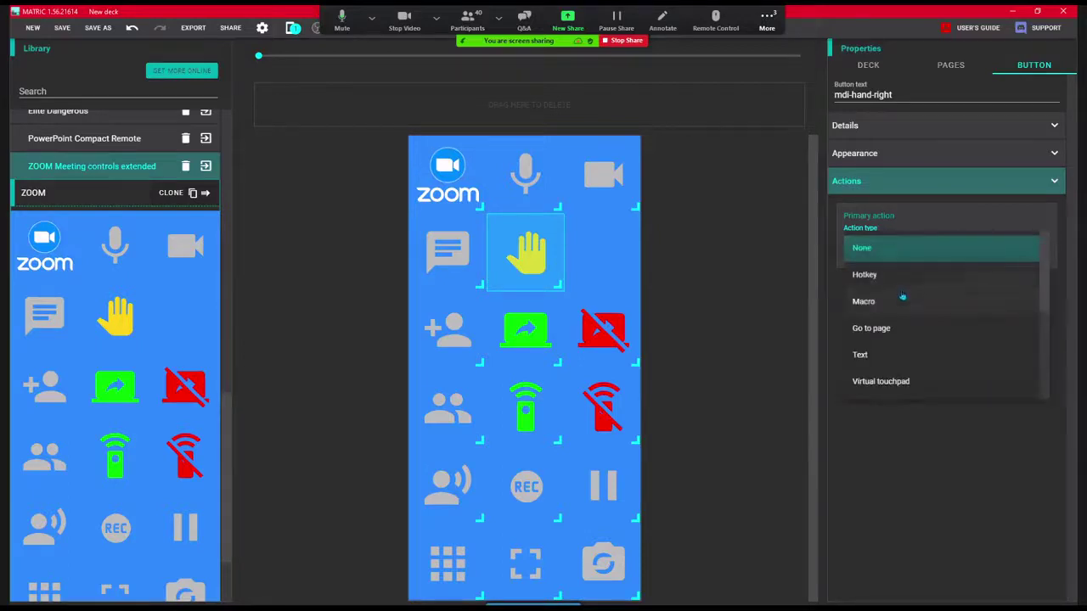
{"action": "left_click", "coordinate": [900, 278]}
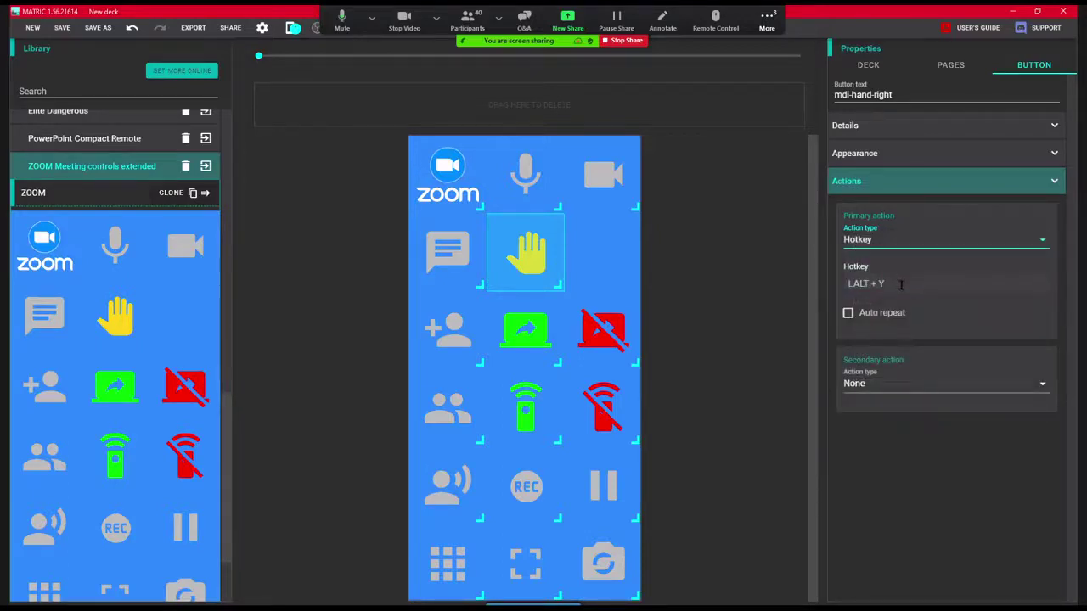
{"action": "left_click", "coordinate": [901, 284]}
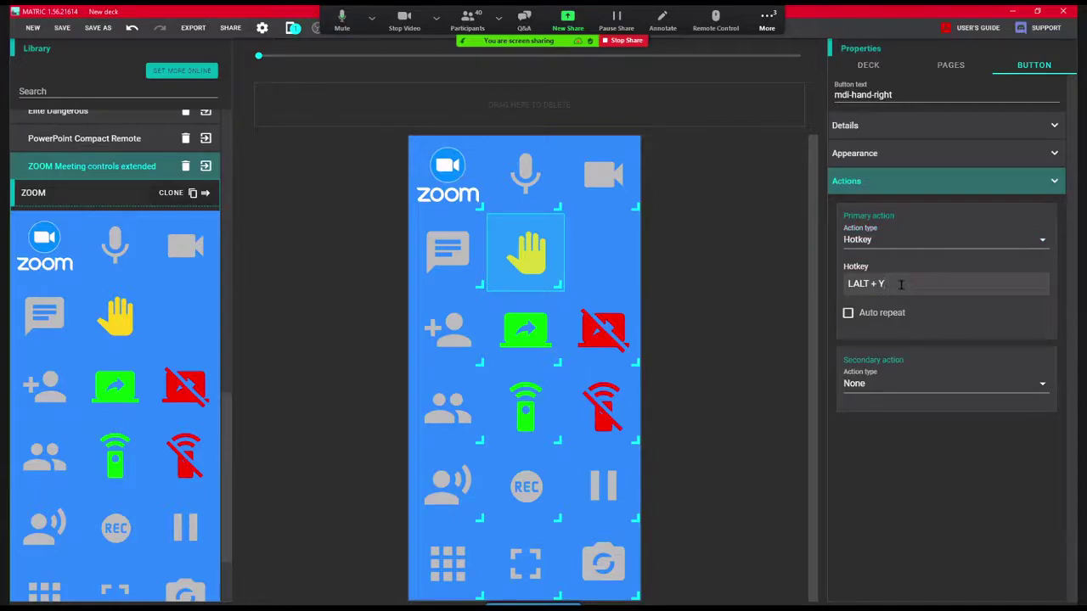
{"action": "key", "text": "alt+y"}
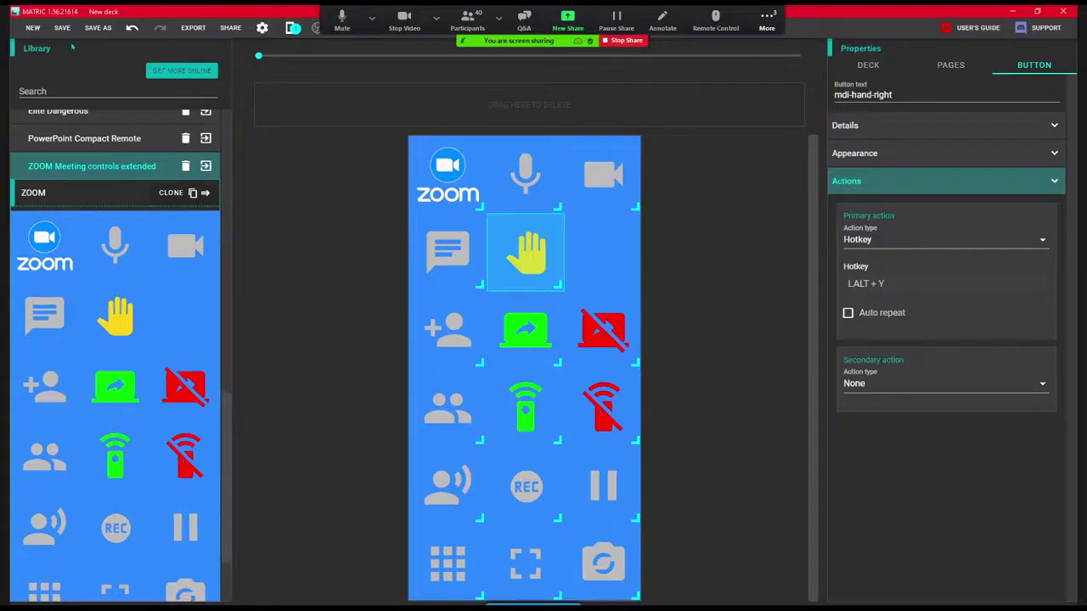
Open the deck's title for editing in the deck properties
{"action": "left_click", "coordinate": [859, 66]}
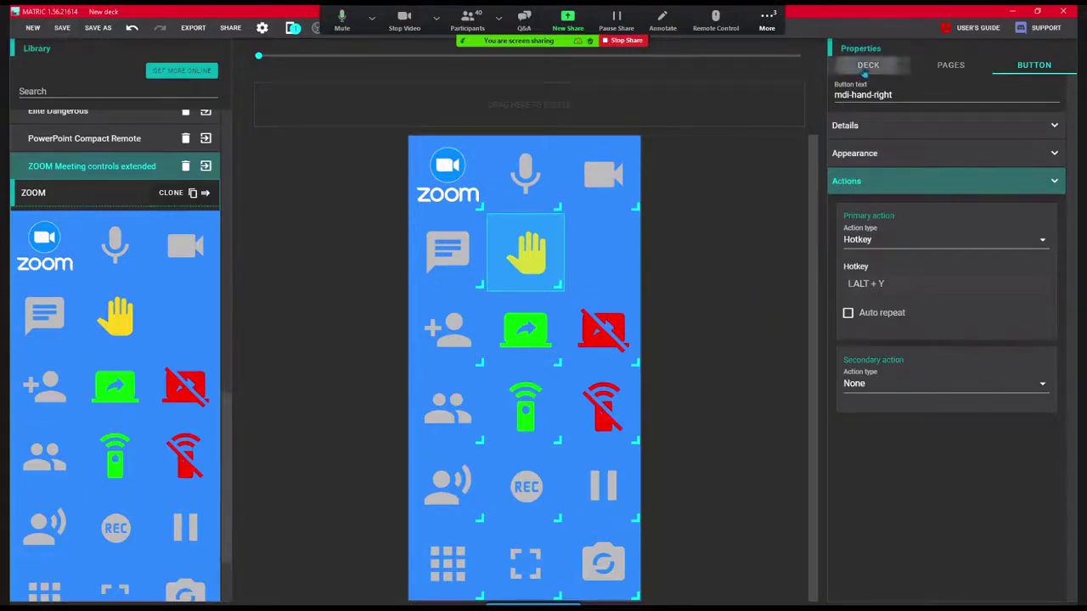
{"action": "left_click", "coordinate": [870, 94]}
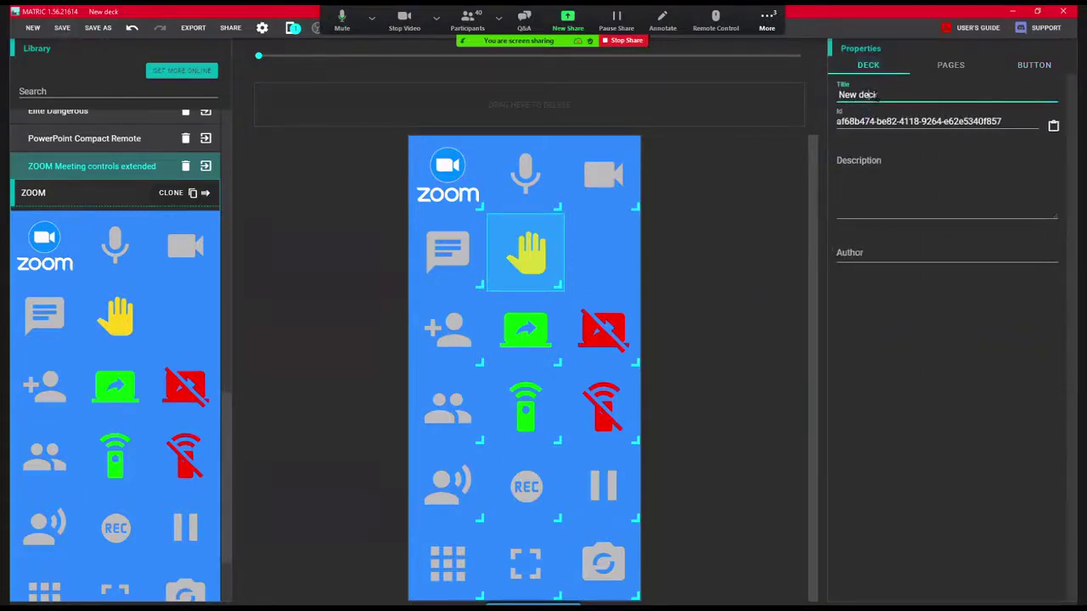
{"action": "left_click", "coordinate": [61, 35]}
Preview the DCS Ka-50 and Universal media player remote decks in the library and look through the DCS Ka-50 pages
{"action": "scroll", "coordinate": [79, 296], "scroll_direction": "up", "scroll_amount": 5}
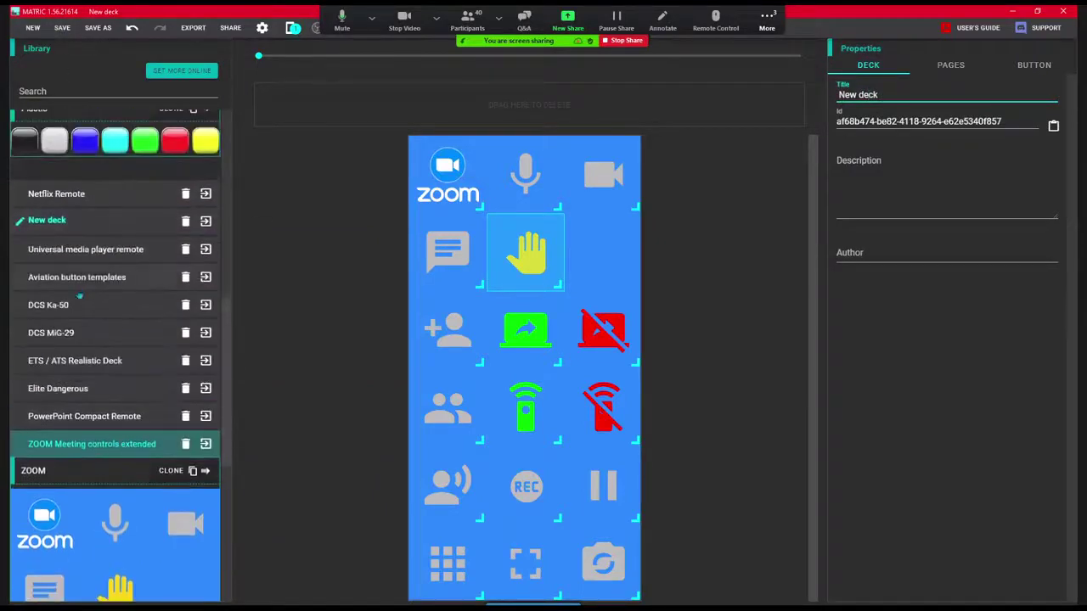
{"action": "left_click", "coordinate": [95, 314]}
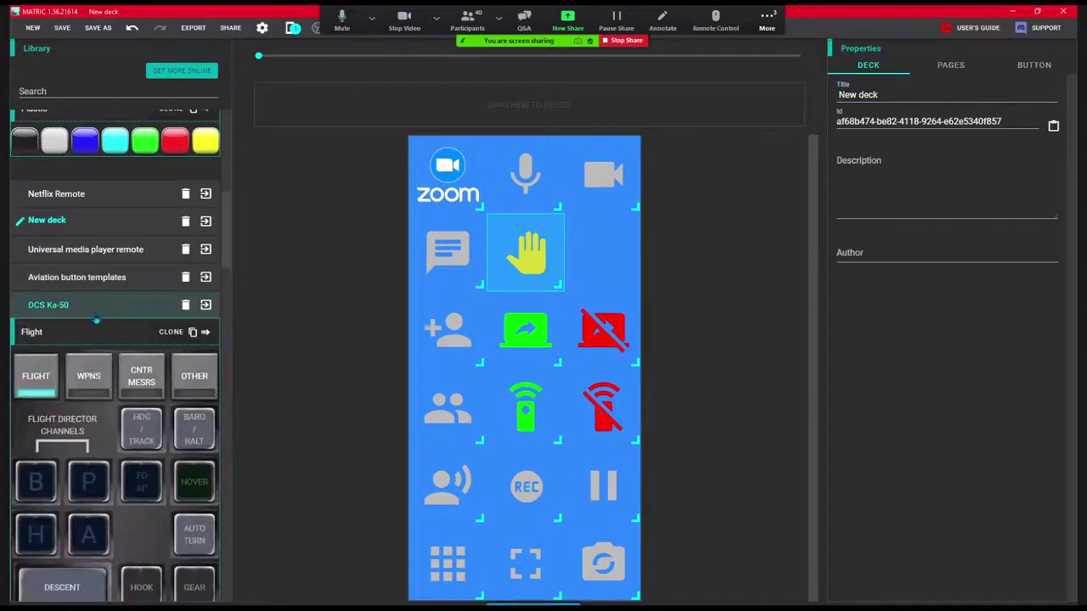
{"action": "left_click", "coordinate": [93, 250]}
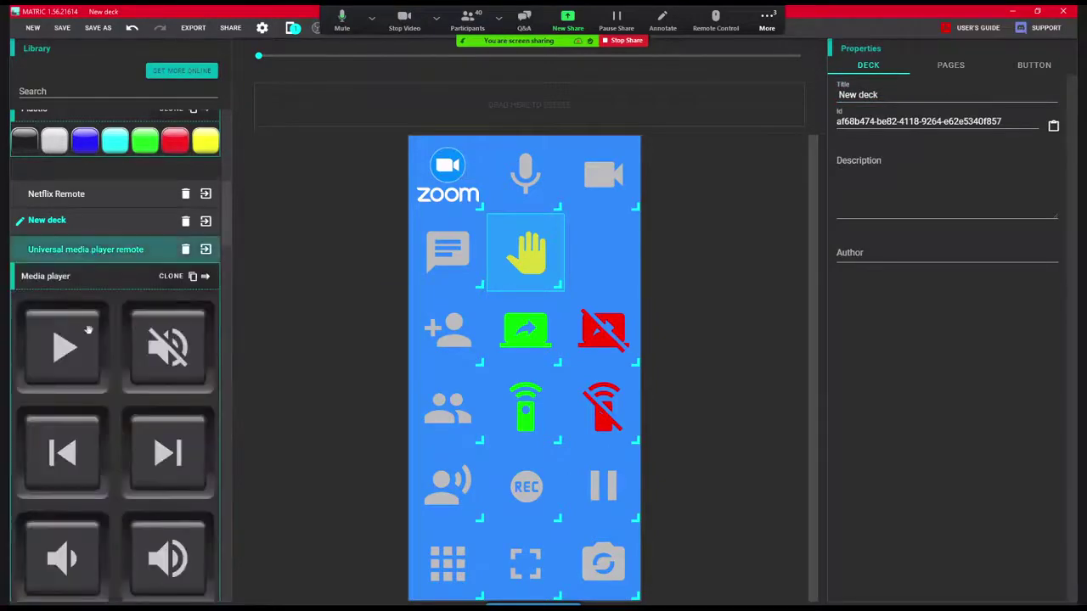
{"action": "left_click", "coordinate": [95, 248]}
{"action": "scroll", "coordinate": [97, 254], "scroll_direction": "down", "scroll_amount": 5}
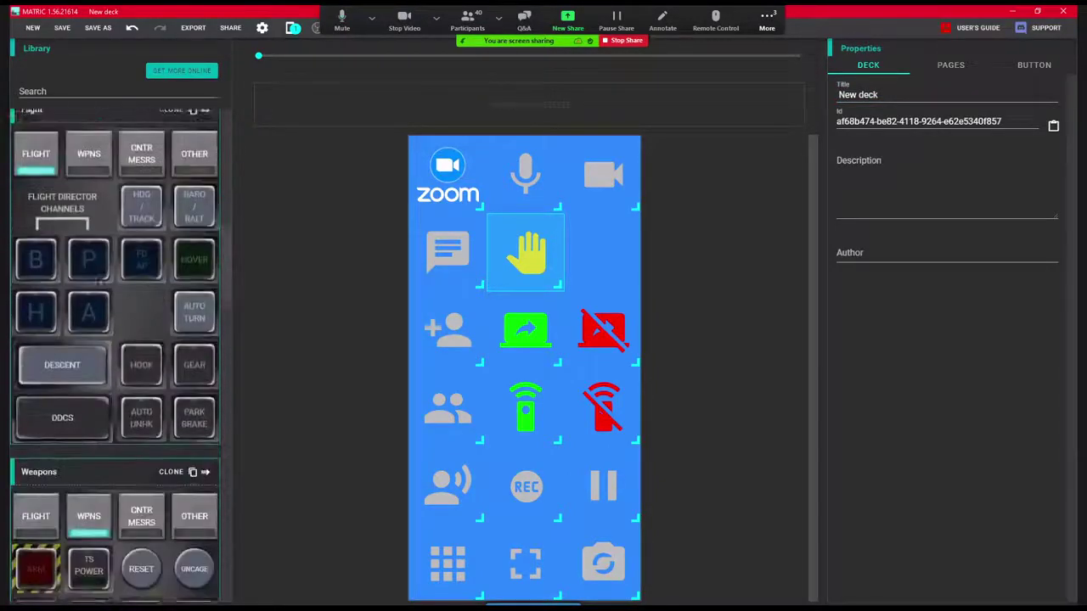
{"action": "scroll", "coordinate": [102, 288], "scroll_direction": "down", "scroll_amount": 15}
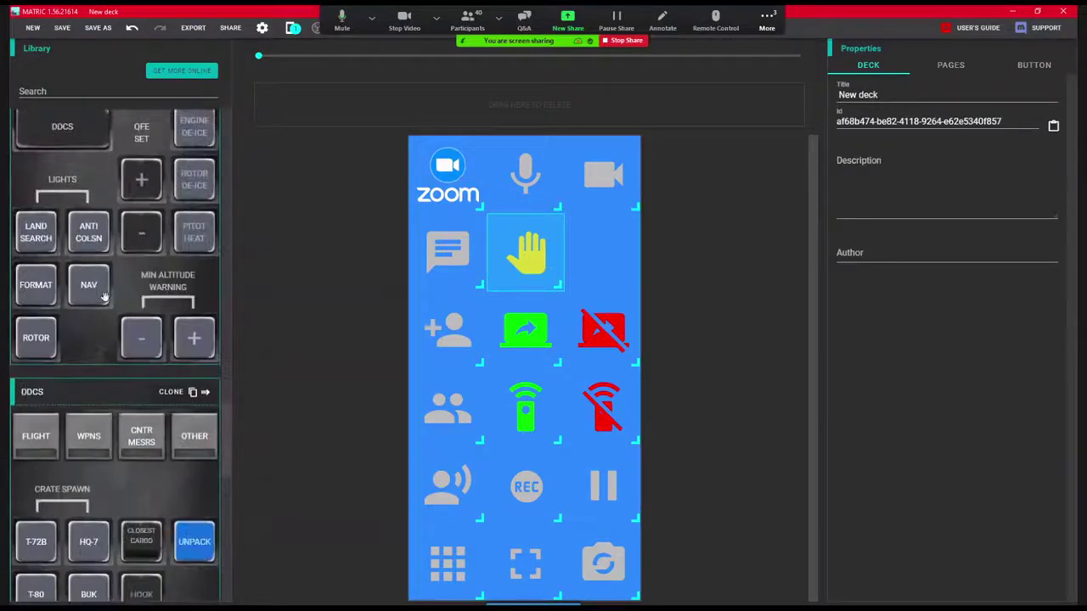
{"action": "scroll", "coordinate": [104, 296], "scroll_direction": "down", "scroll_amount": 10}
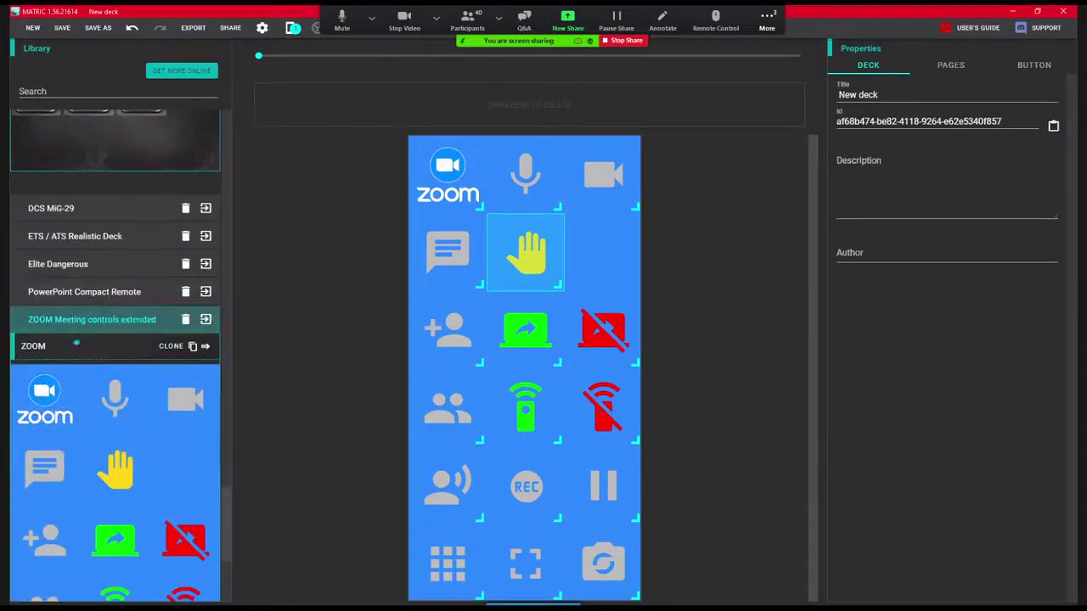
Clone the Buttons-Phone page of Zoom X2-Phone and the Buttons-Tablet page of Zoom X2-Tablet into the new deck
{"action": "left_click", "coordinate": [83, 316]}
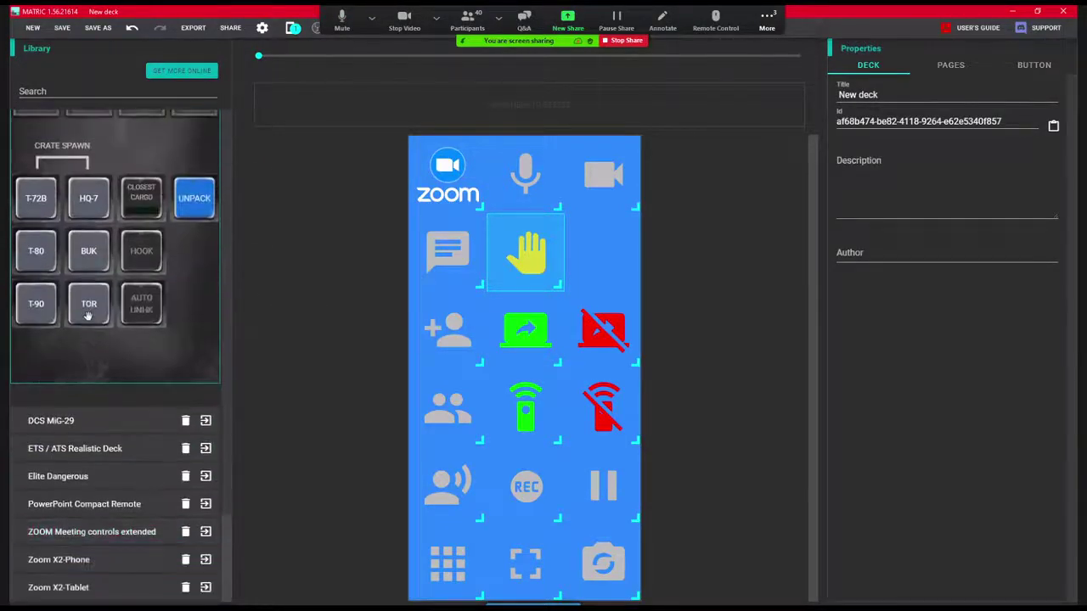
{"action": "left_click", "coordinate": [108, 557]}
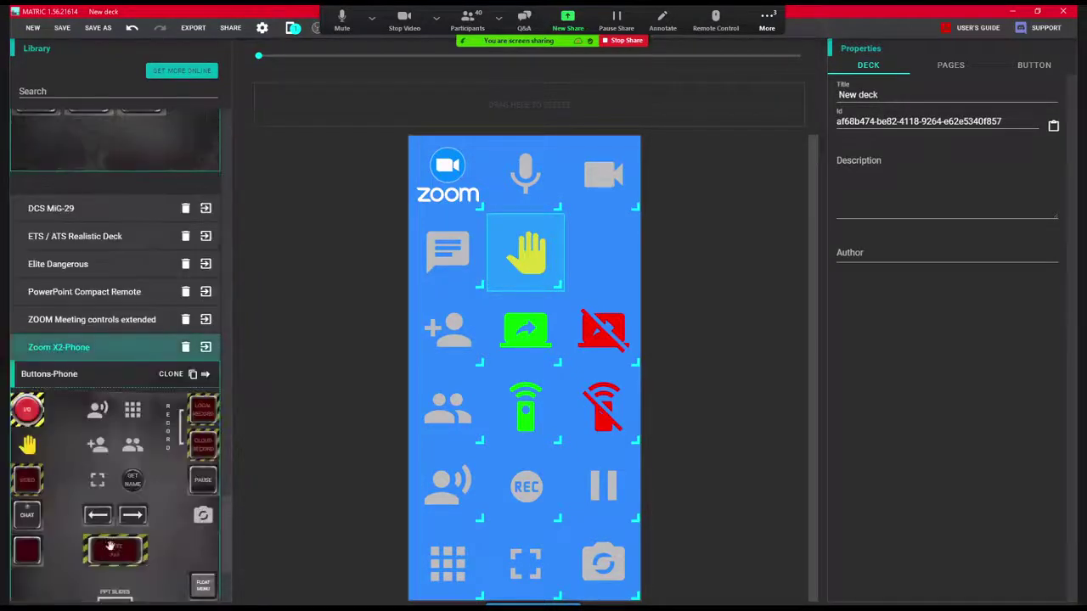
{"action": "scroll", "coordinate": [121, 427], "scroll_direction": "down", "scroll_amount": 3}
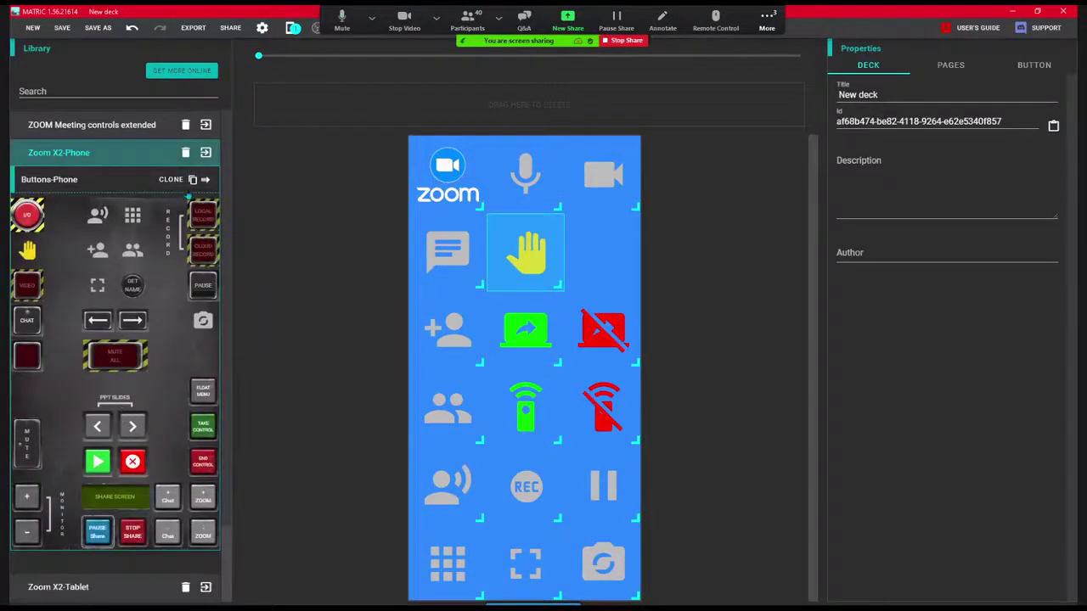
{"action": "left_click", "coordinate": [205, 180]}
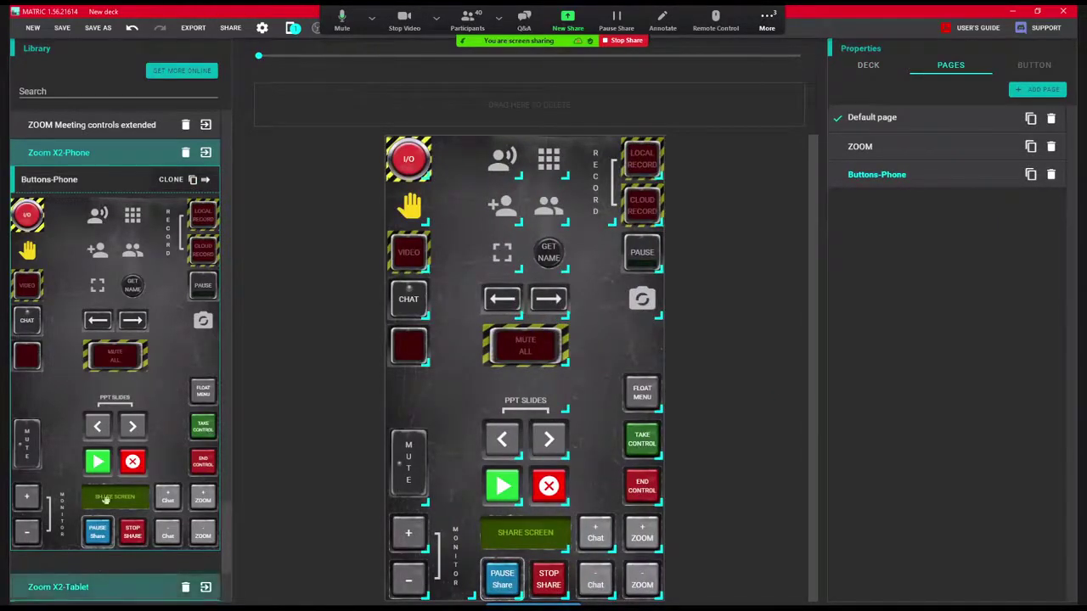
{"action": "left_click", "coordinate": [100, 587]}
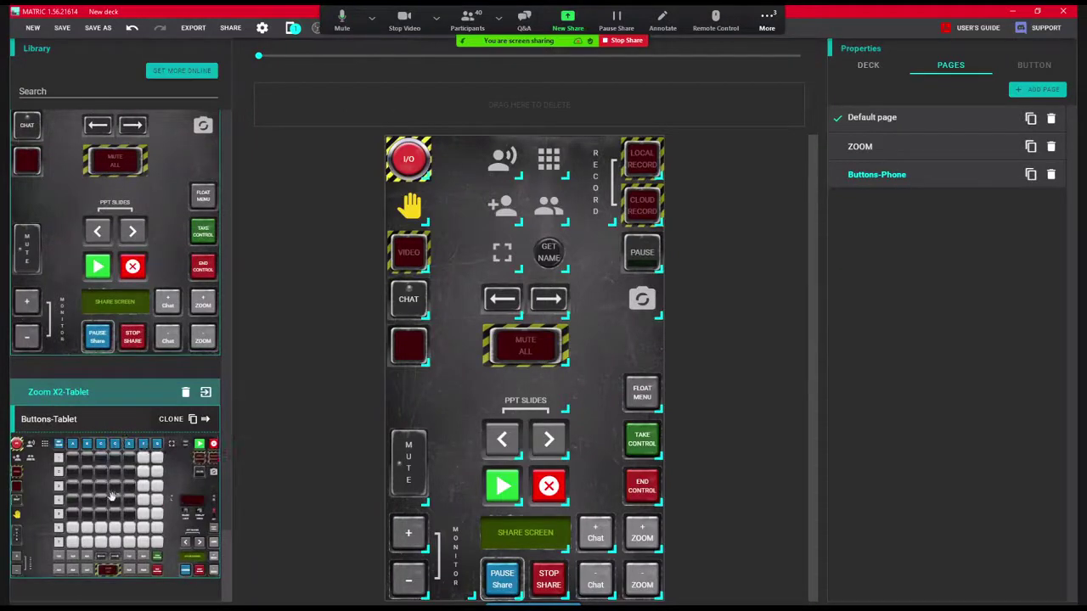
{"action": "left_click", "coordinate": [204, 418]}
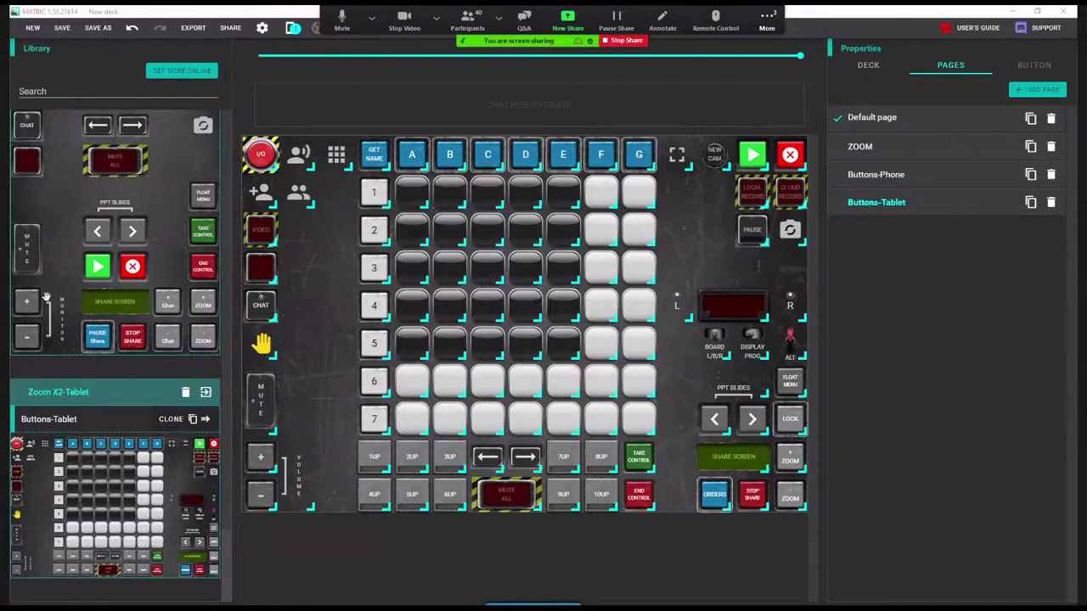
Open the form for sharing the new deck with the community gallery
{"action": "scroll", "coordinate": [119, 340], "scroll_direction": "up", "scroll_amount": 3}
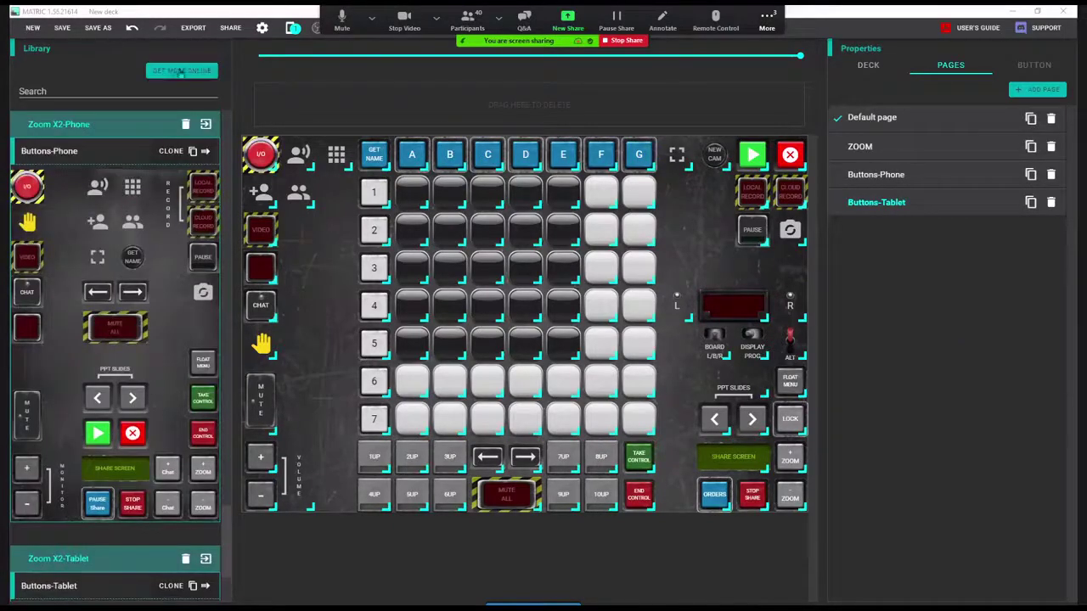
{"action": "left_click", "coordinate": [230, 33]}
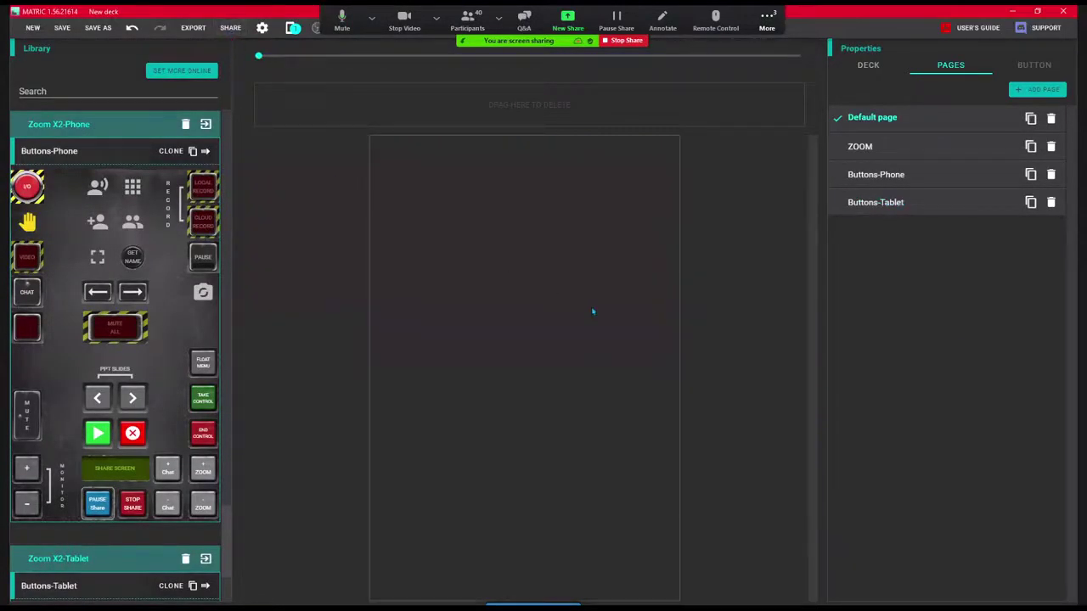
{"action": "left_click", "coordinate": [910, 144]}
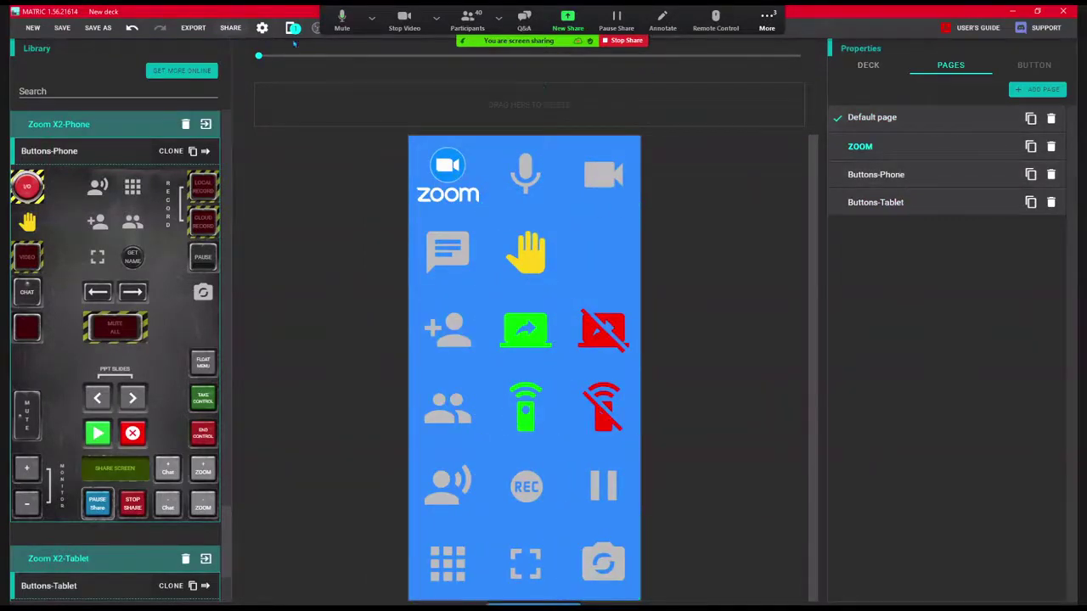
{"action": "left_click", "coordinate": [876, 174]}
Open the online Community Gallery in a maximized browser window and download the Elite Dangerous Hotkeys set deck
{"action": "left_click", "coordinate": [166, 71]}
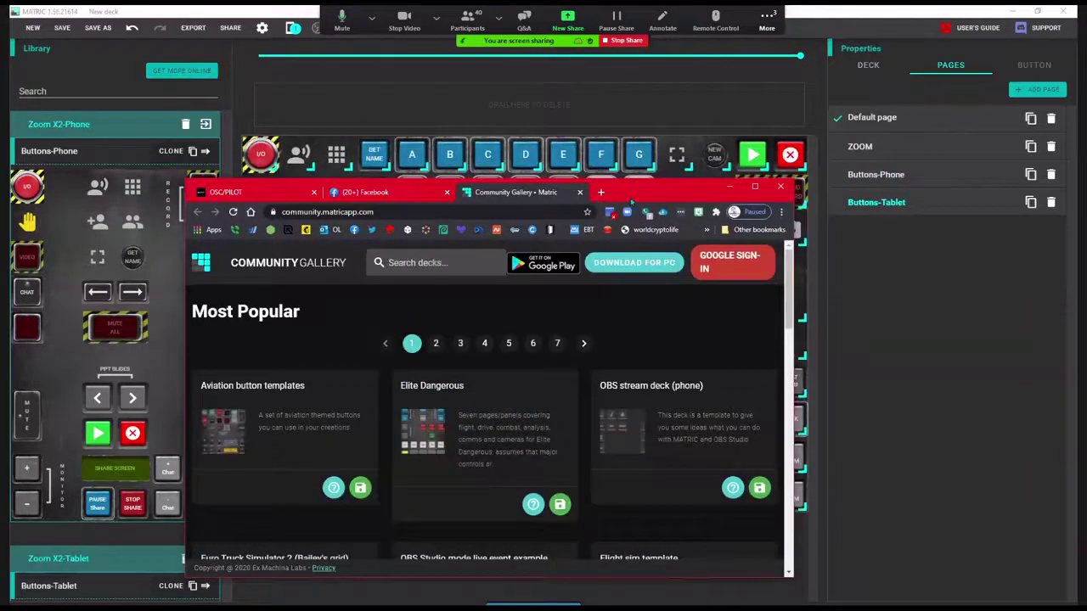
{"action": "left_click_drag", "start_coordinate": [632, 195], "coordinate": [667, 76]}
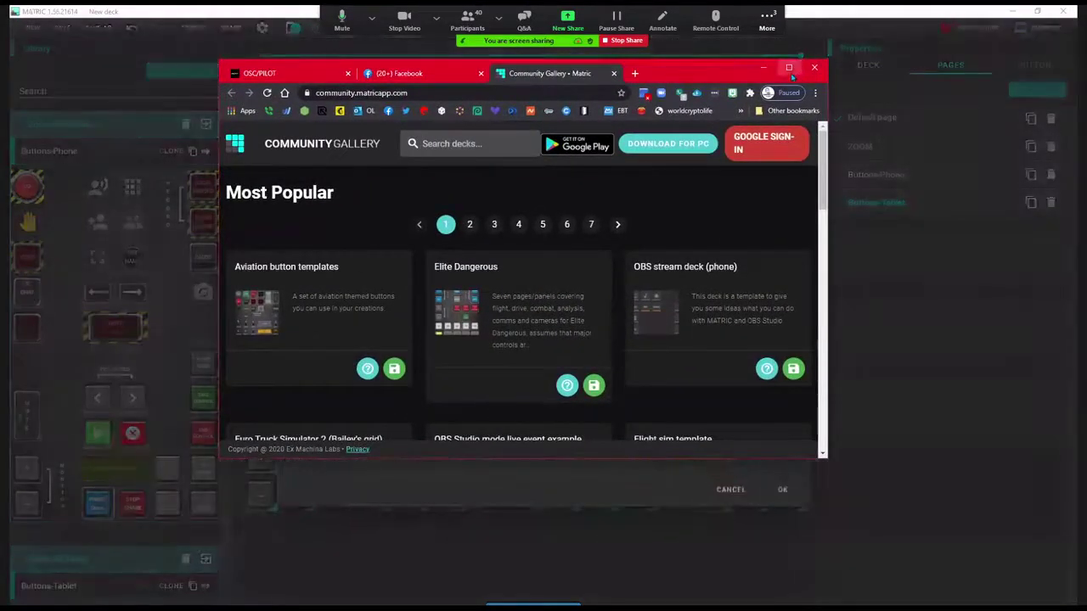
{"action": "left_click", "coordinate": [789, 69]}
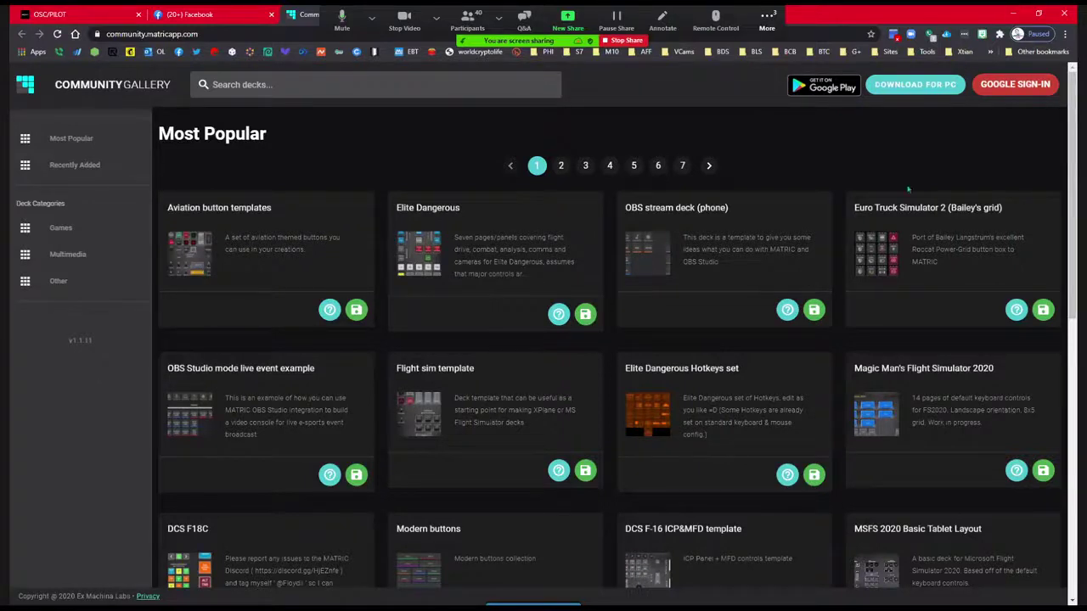
{"action": "left_click", "coordinate": [638, 420]}
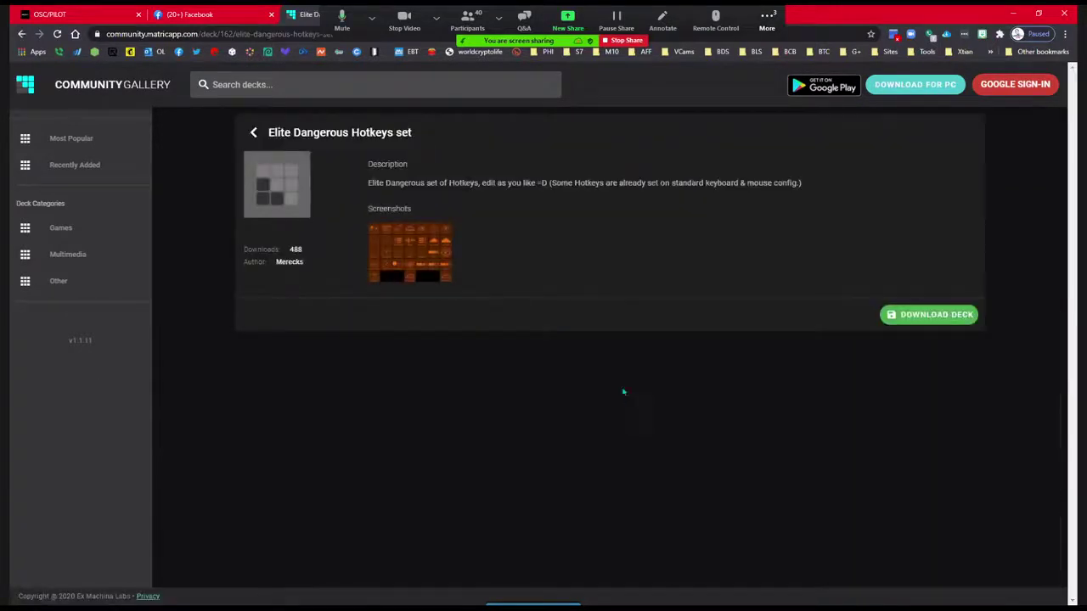
{"action": "left_click", "coordinate": [962, 314]}
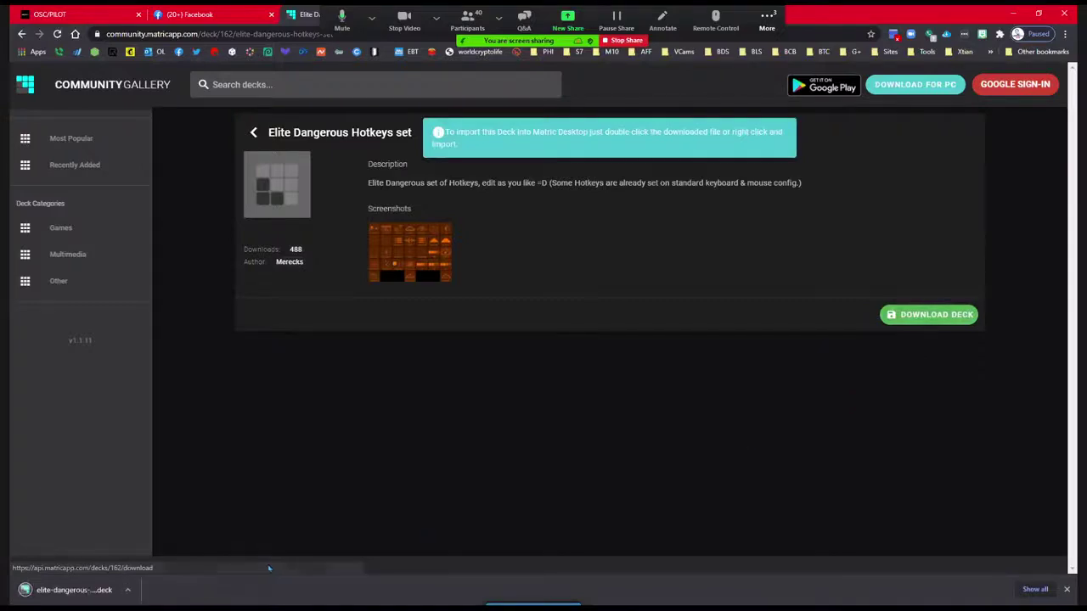
Show the downloaded elite-dangerous-hotkeys-set.deck in the Downloads folder and import it into MATRIC
{"action": "left_click", "coordinate": [128, 590]}
{"action": "left_click", "coordinate": [169, 555]}
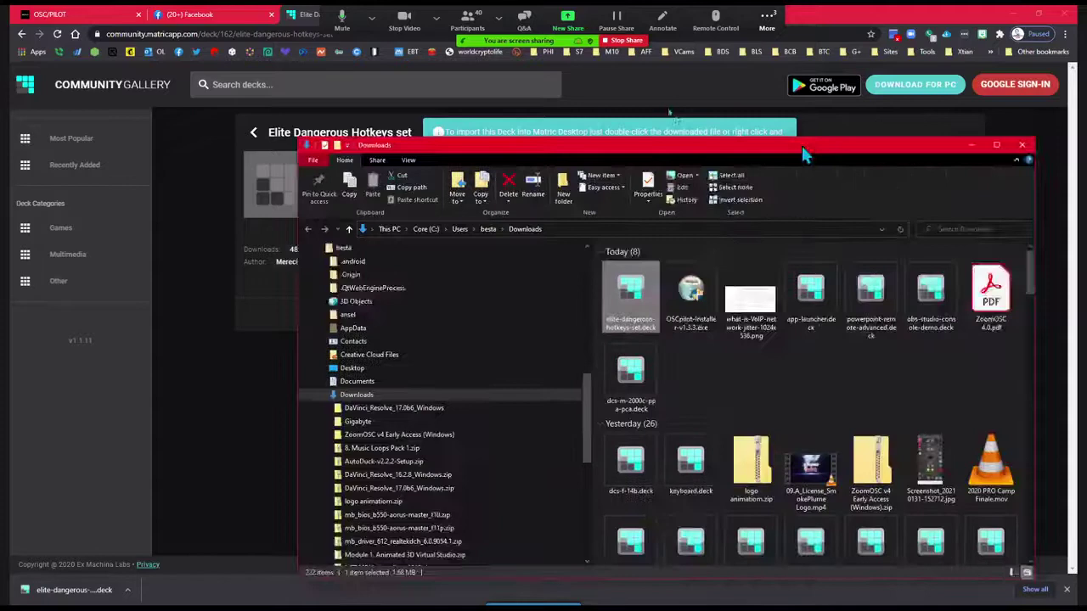
{"action": "left_click_drag", "start_coordinate": [800, 143], "coordinate": [668, 107]}
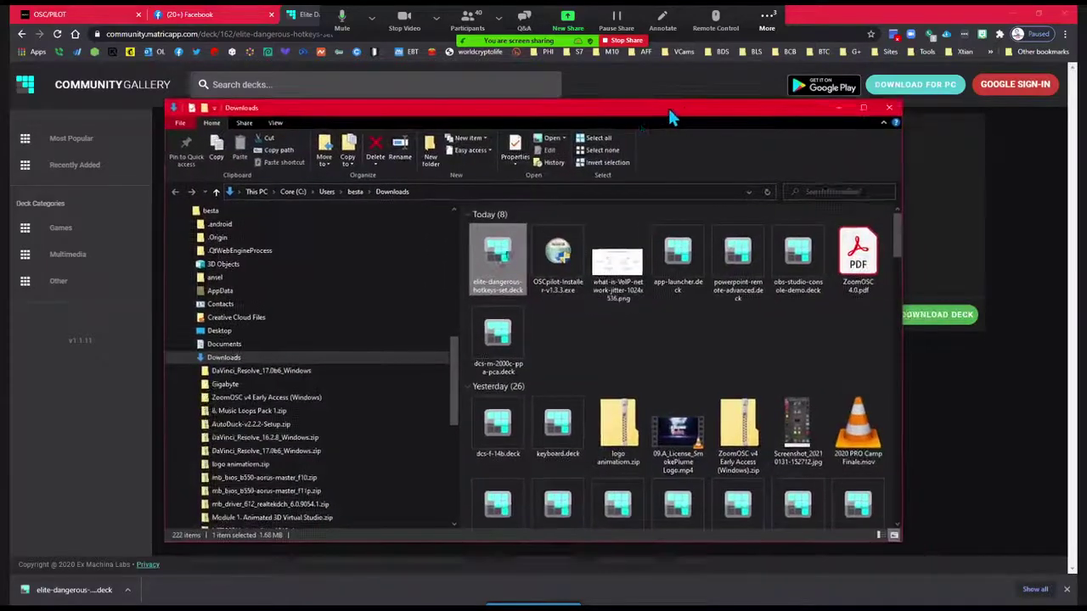
{"action": "right_click", "coordinate": [498, 269]}
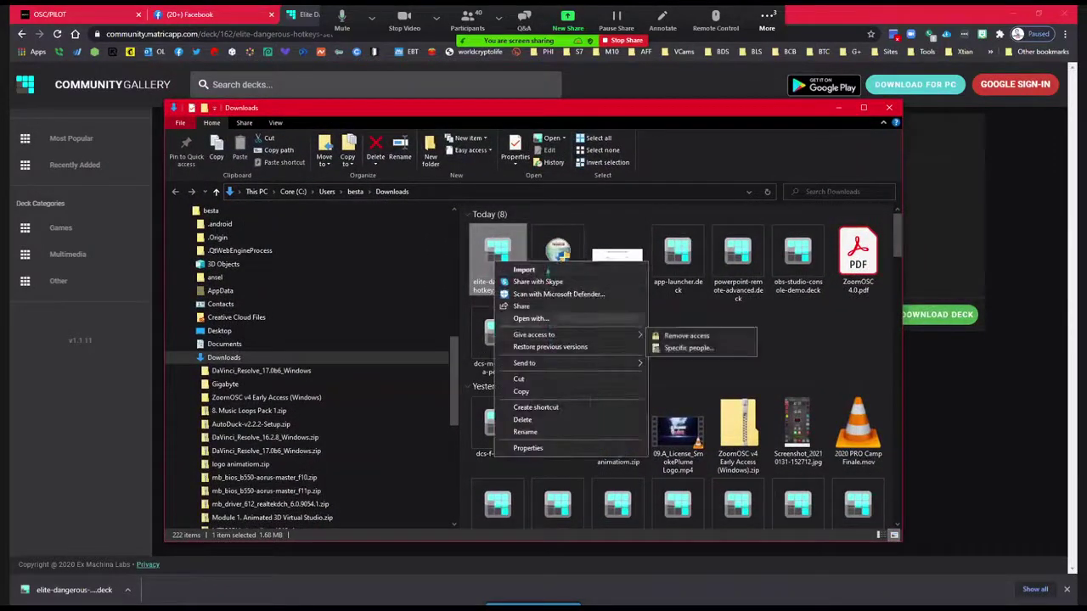
{"action": "left_click", "coordinate": [541, 272]}
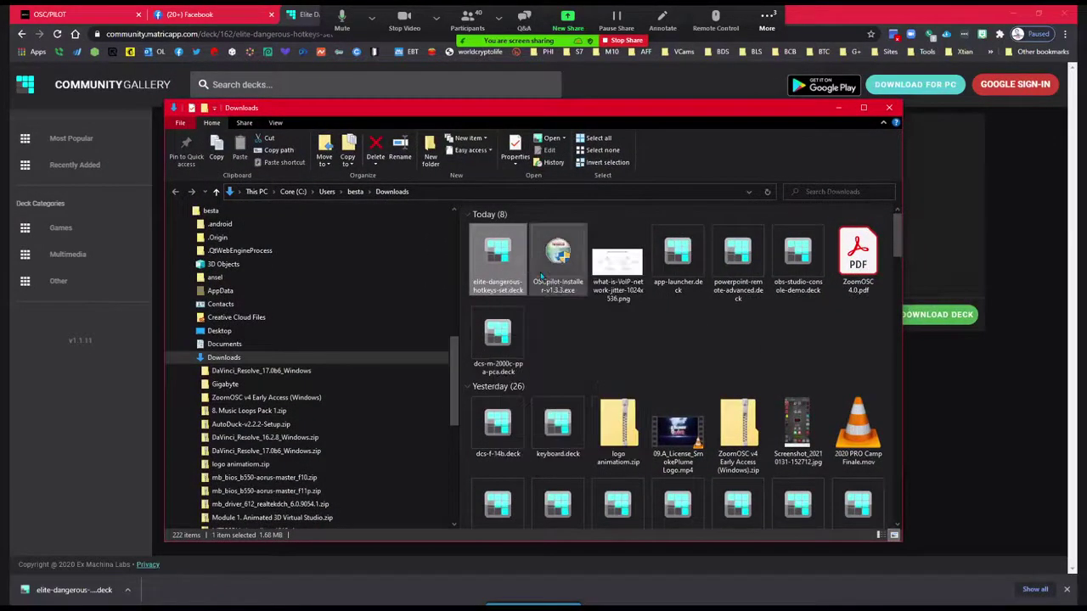
{"action": "left_click", "coordinate": [838, 107]}
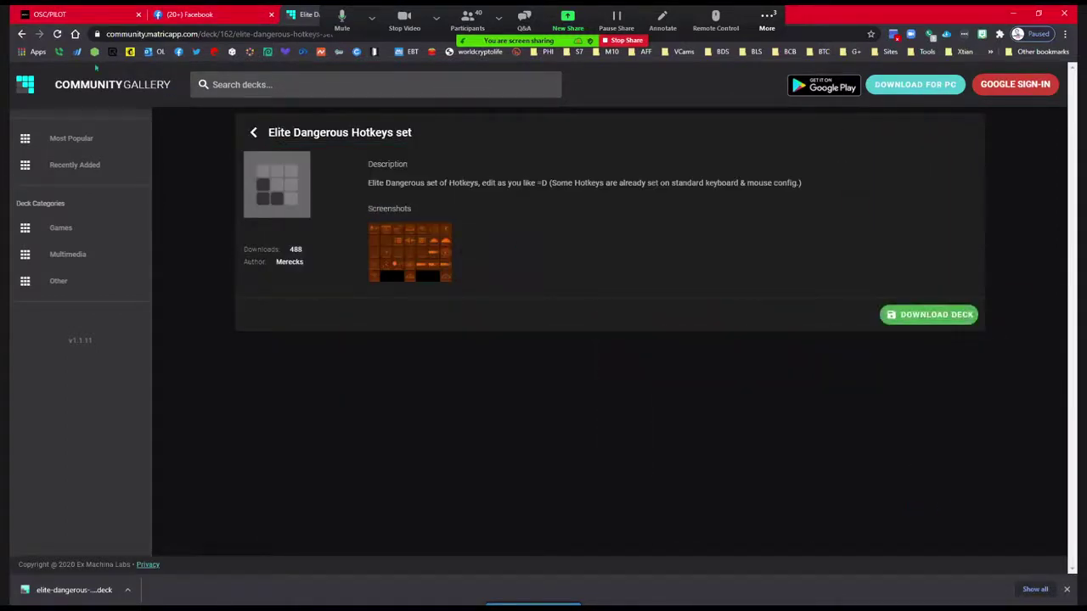
{"action": "left_click", "coordinate": [89, 15]}
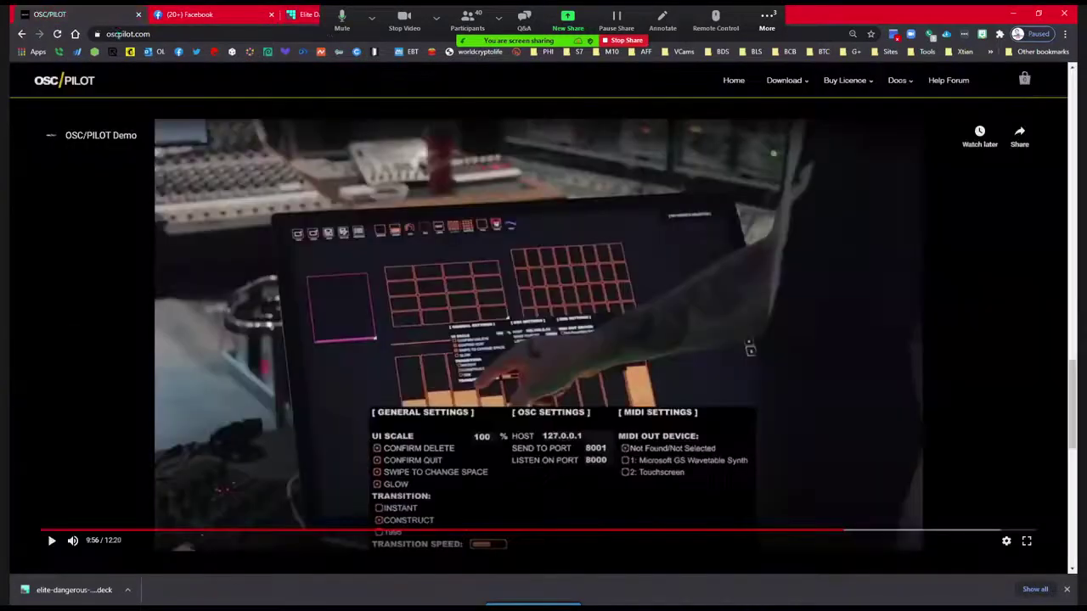
{"action": "left_click", "coordinate": [191, 14]}
{"action": "left_click", "coordinate": [288, 15]}
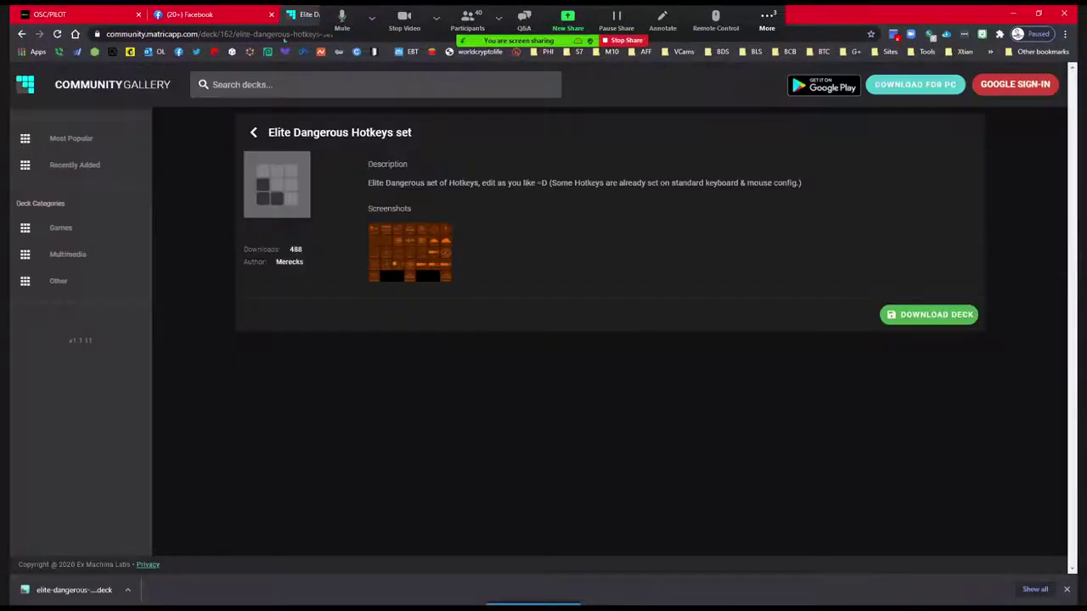
Switch back to MATRIC, close the deck sharing dialog without publishing, and look through the decks in the library
{"action": "left_click", "coordinate": [1010, 14]}
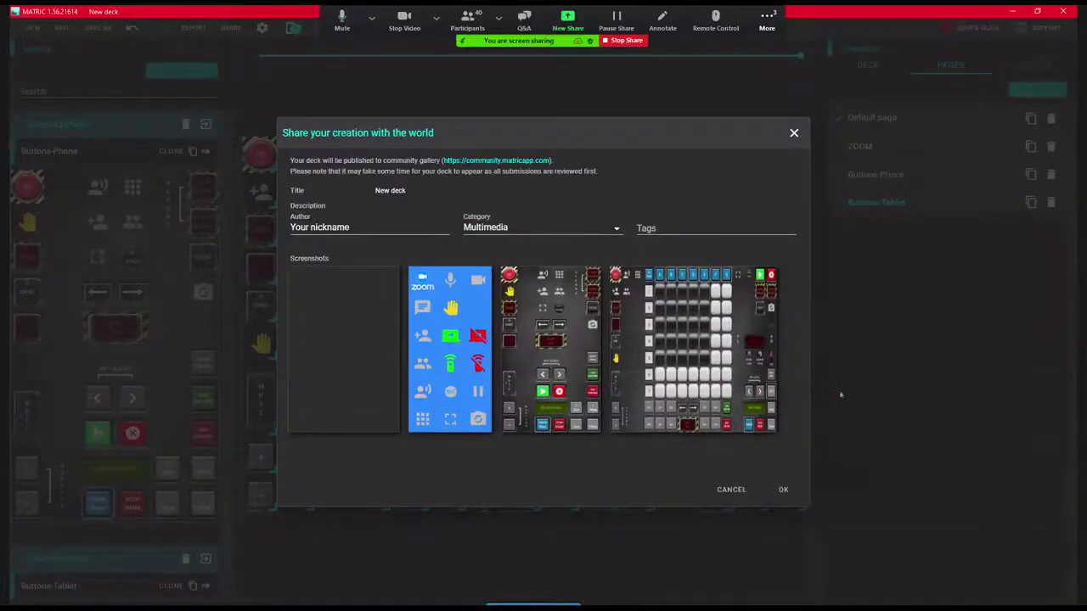
{"action": "left_click", "coordinate": [794, 133]}
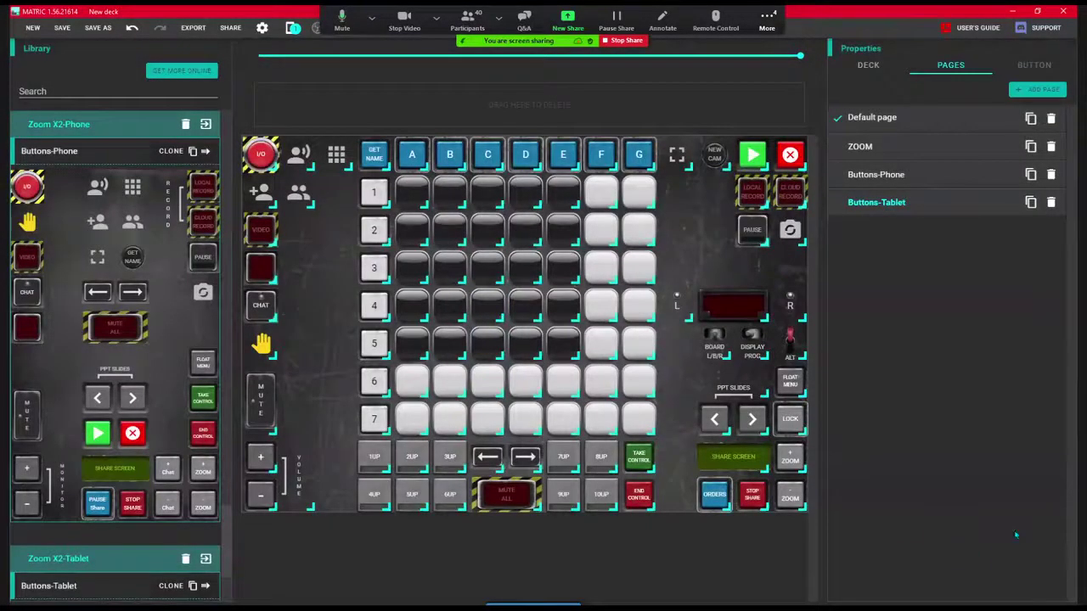
{"action": "scroll", "coordinate": [113, 491], "scroll_direction": "down", "scroll_amount": 4}
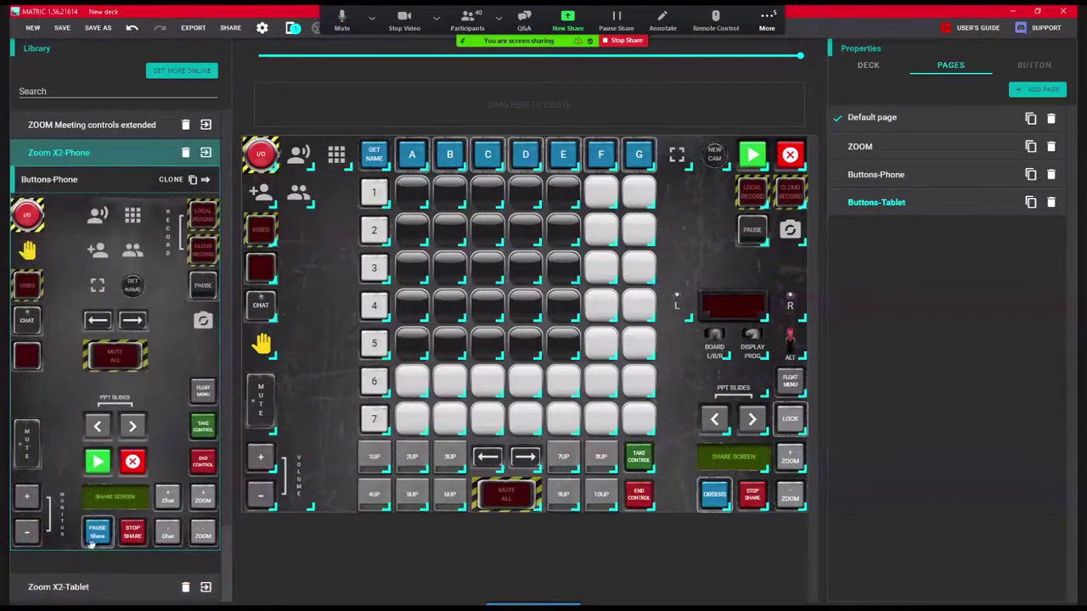
{"action": "scroll", "coordinate": [105, 320], "scroll_direction": "up", "scroll_amount": 3}
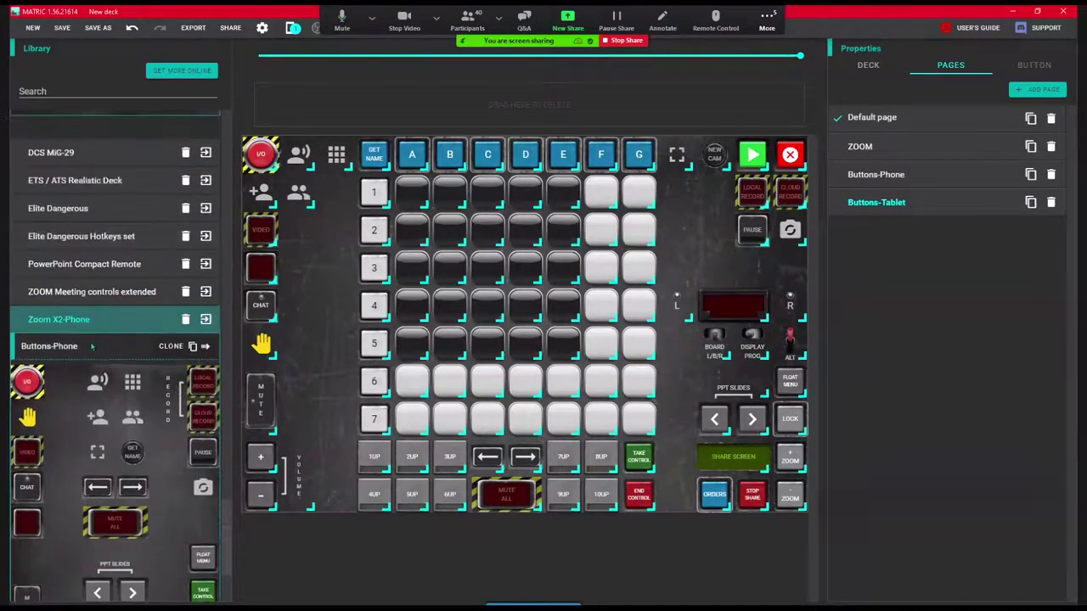
{"action": "scroll", "coordinate": [100, 355], "scroll_direction": "up", "scroll_amount": 5}
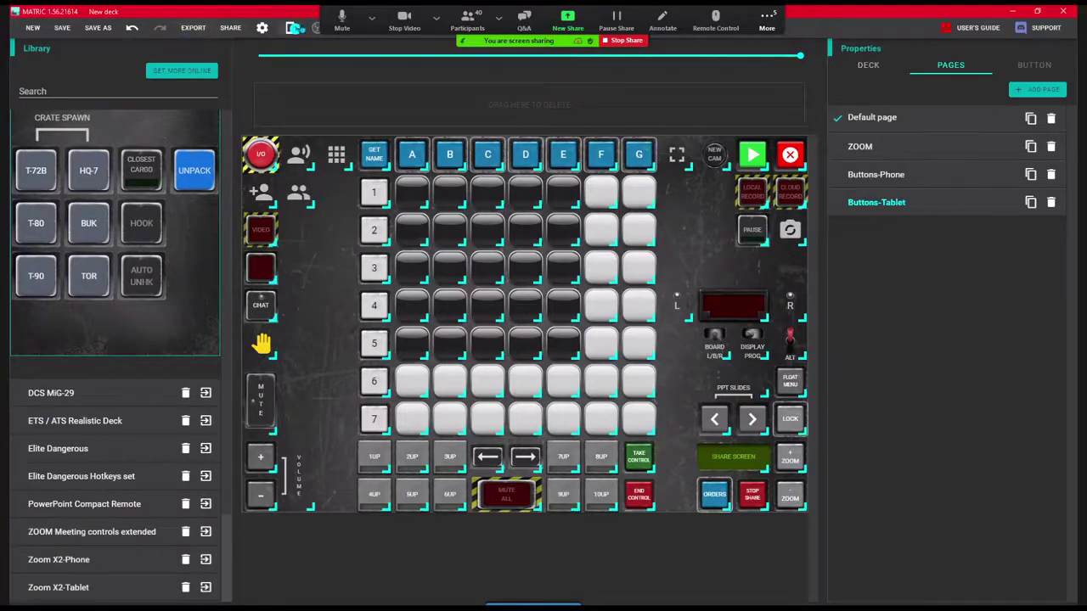
View the devices in the MATRIC settings and close the settings without saving
{"action": "left_click", "coordinate": [293, 29]}
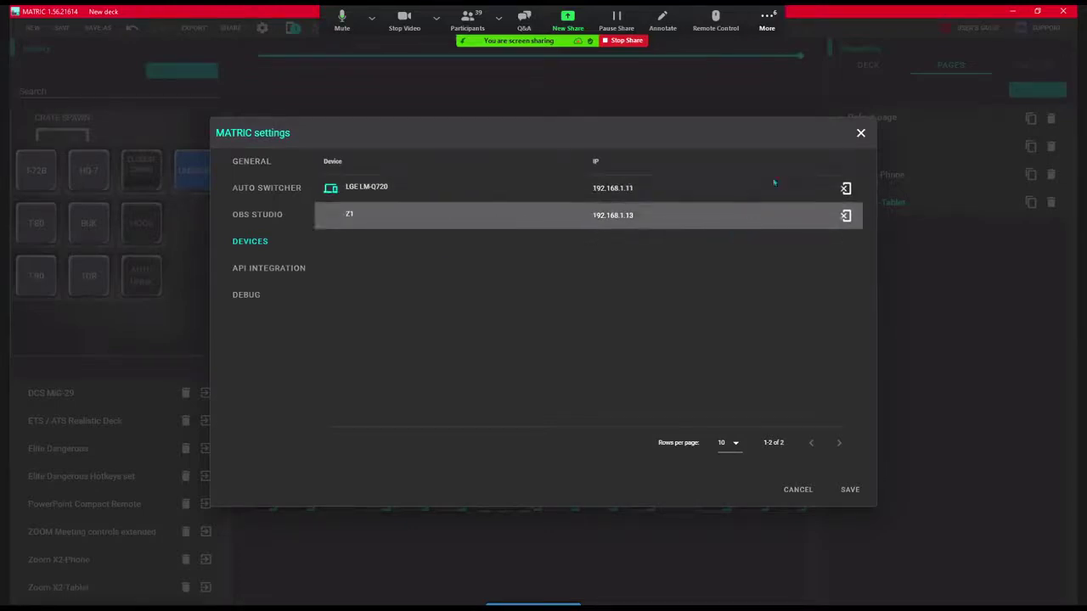
{"action": "left_click", "coordinate": [860, 134]}
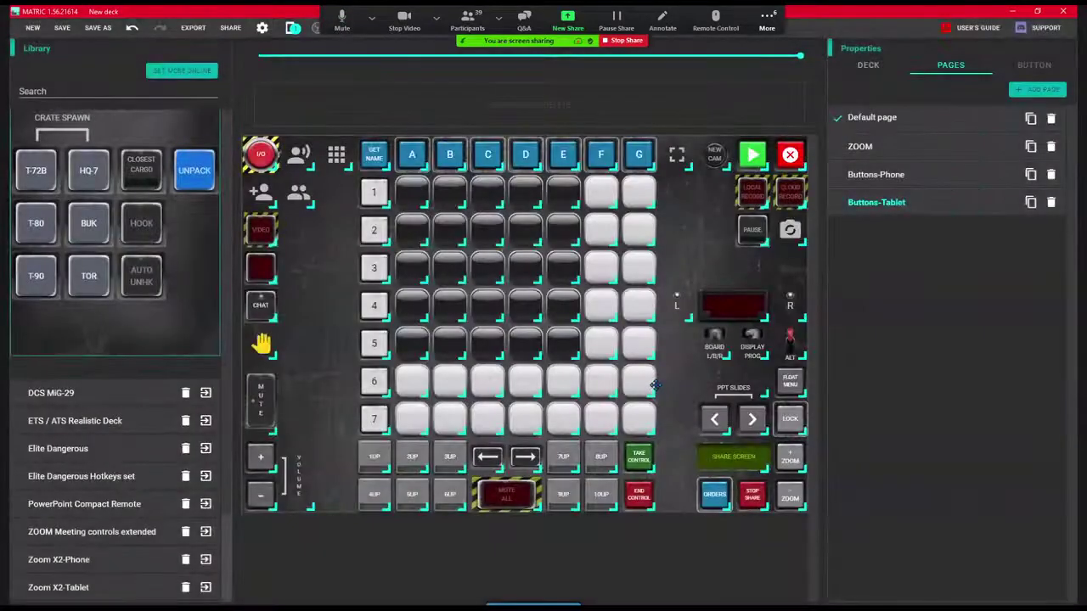
Try placing library buttons such as Closest Cargo from the DDCS page in empty cells of the Buttons-Tablet page, and delete the placed button
{"action": "scroll", "coordinate": [131, 460], "scroll_direction": "up", "scroll_amount": 3}
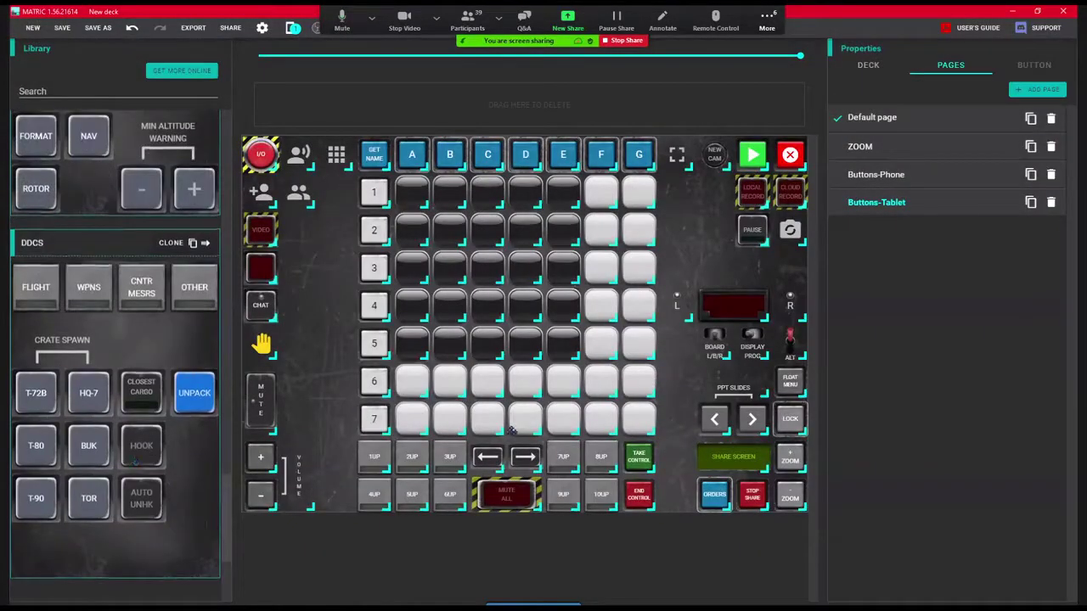
{"action": "left_click_drag", "start_coordinate": [148, 393], "coordinate": [293, 338]}
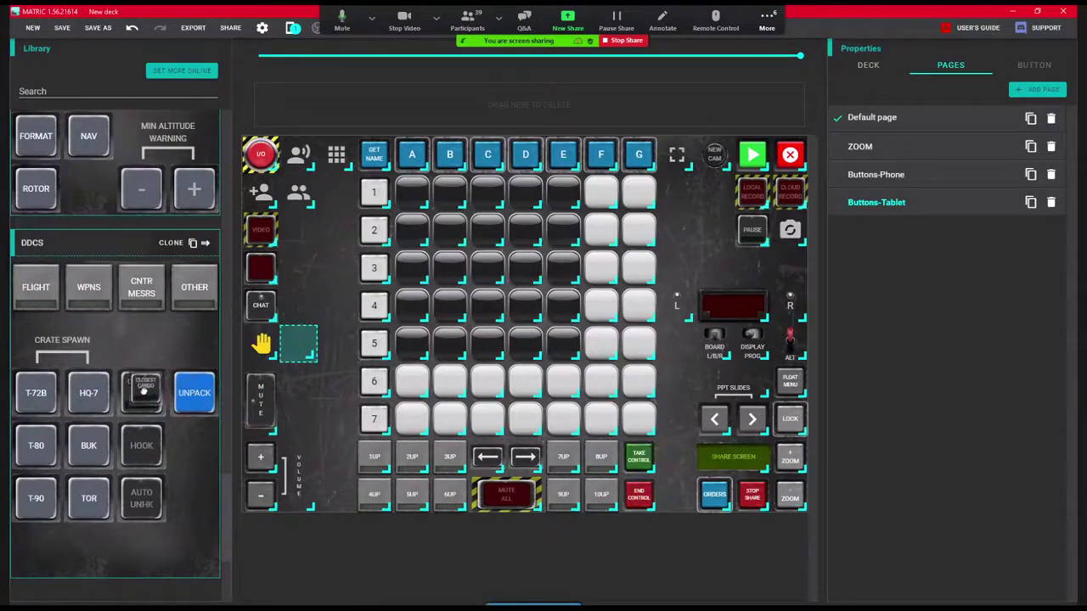
{"action": "scroll", "coordinate": [157, 362], "scroll_direction": "down", "scroll_amount": 5}
{"action": "left_click_drag", "start_coordinate": [141, 329], "coordinate": [316, 293]}
{"action": "left_click_drag", "start_coordinate": [336, 245], "coordinate": [503, 107]}
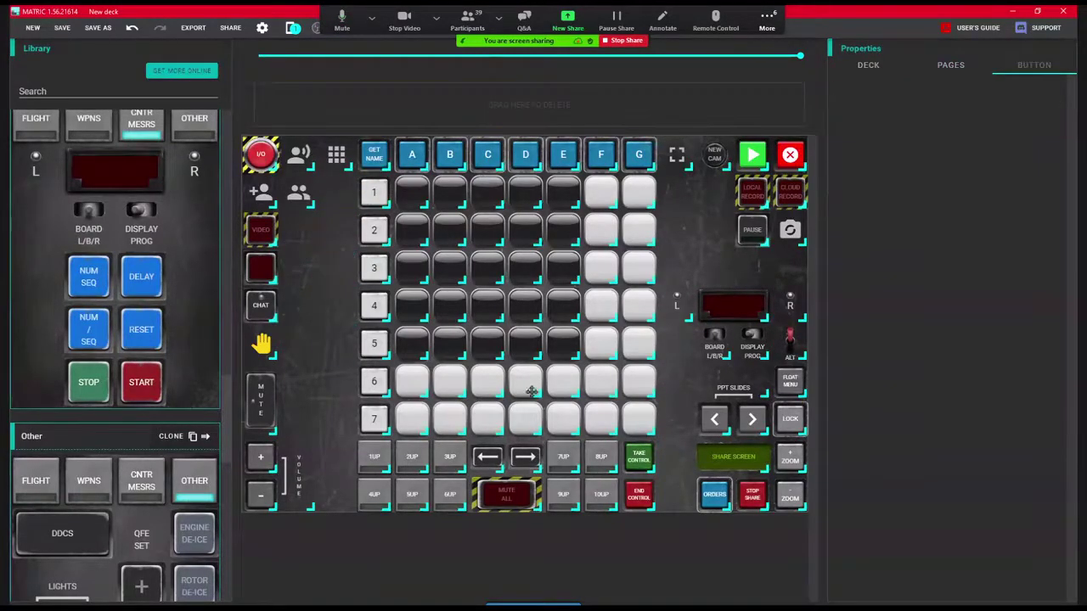